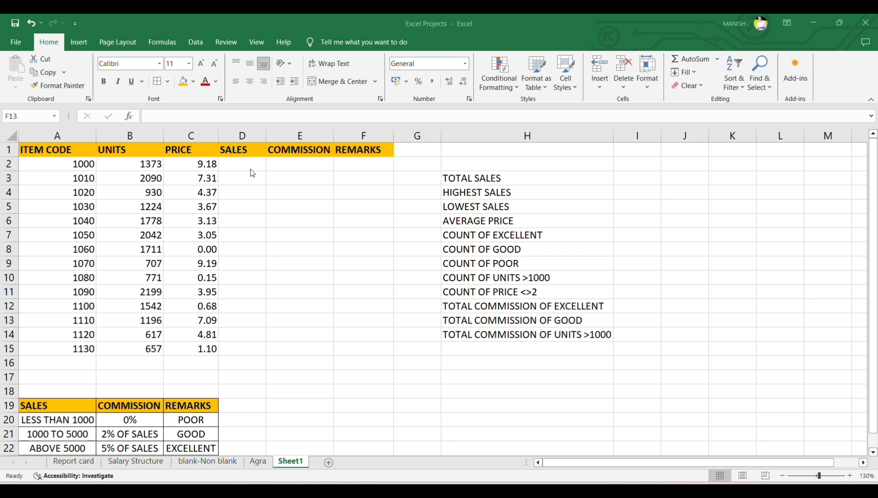
# Step: Calculate the first item's sales in D2 by multiplying units by price with =B2*C2
pyautogui.click(243, 165)
pyautogui.click(242, 165)
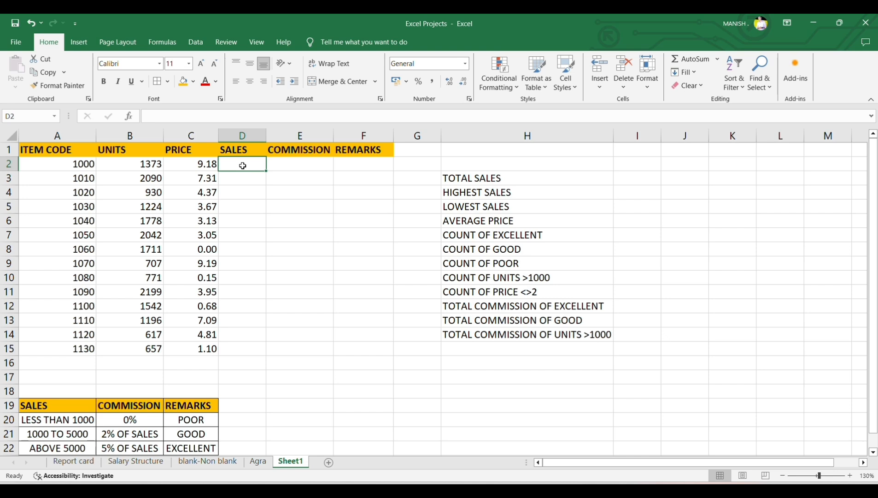
pyautogui.write('=')
pyautogui.click(149, 162)
pyautogui.write('*')
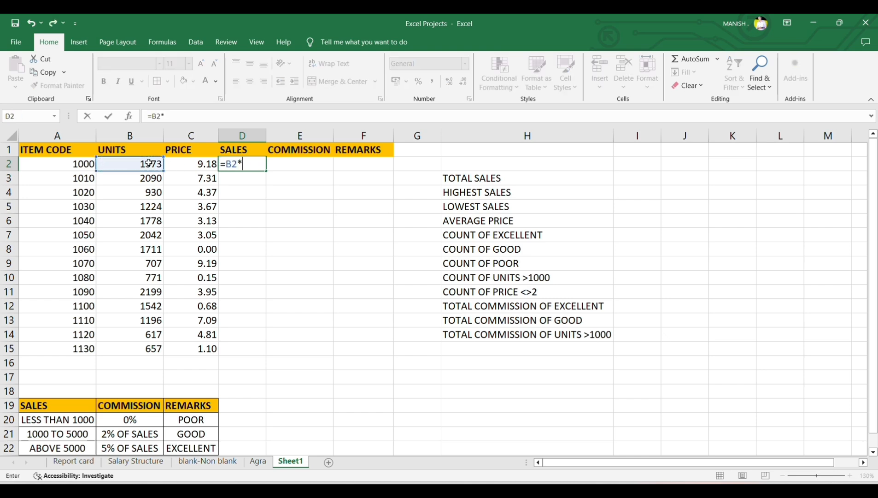
pyautogui.click(182, 167)
pyautogui.press('Return')
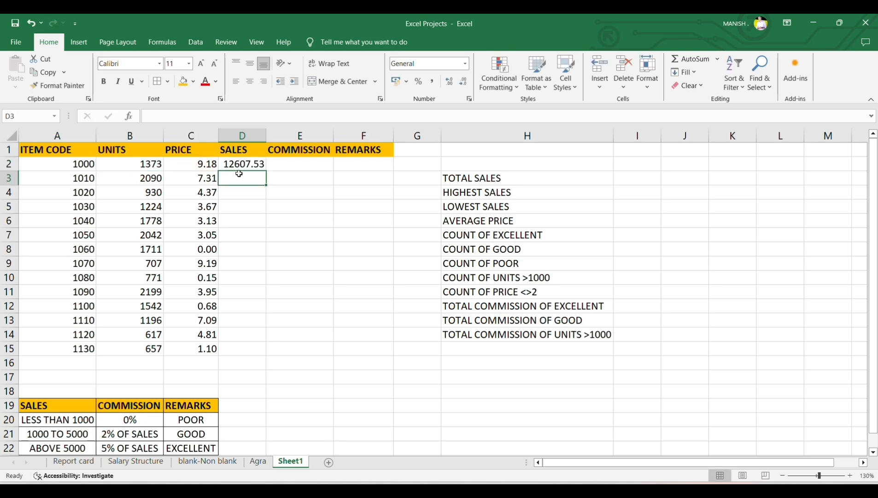
# Step: Enter =B3*C3 in D3 and fill the sales formula down to D15
pyautogui.write('=')
pyautogui.click(152, 179)
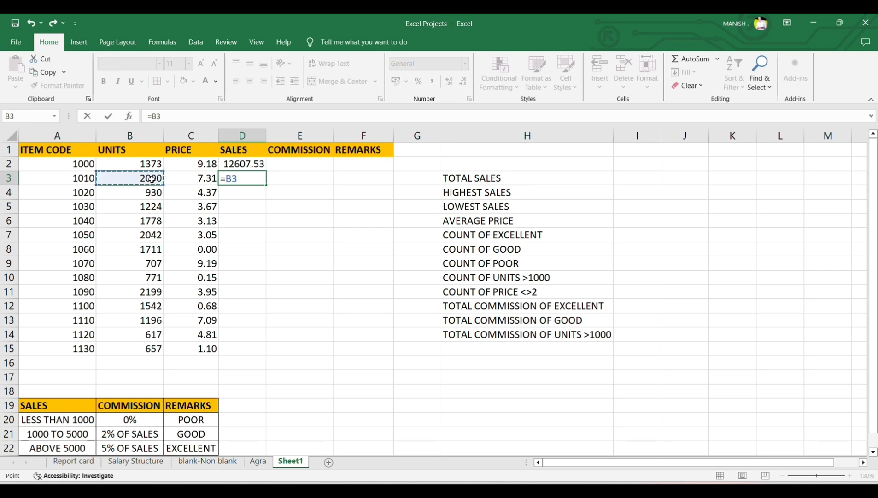
pyautogui.write('*')
pyautogui.click(192, 178)
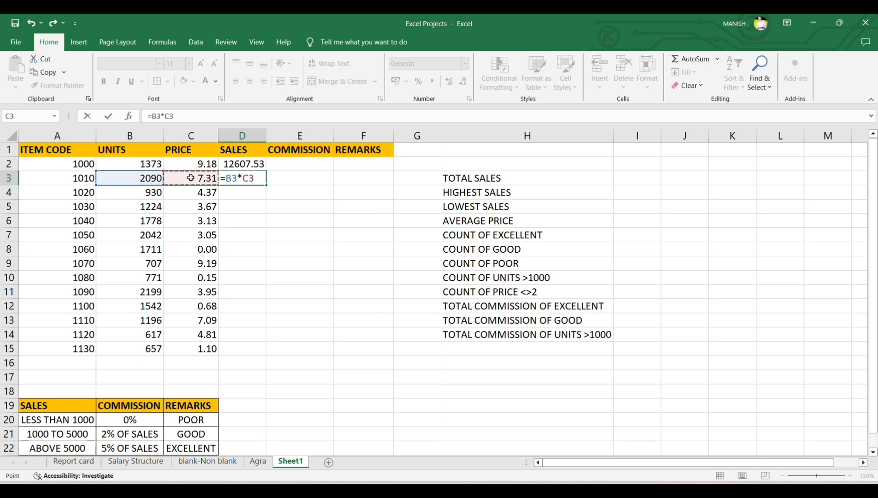
pyautogui.press('Return')
pyautogui.click(245, 181)
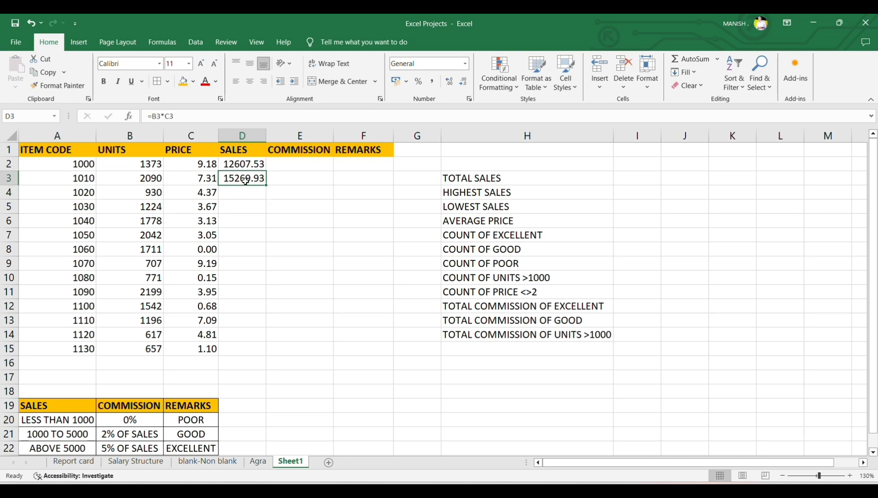
pyautogui.moveTo(266, 185); pyautogui.dragTo(270, 355)
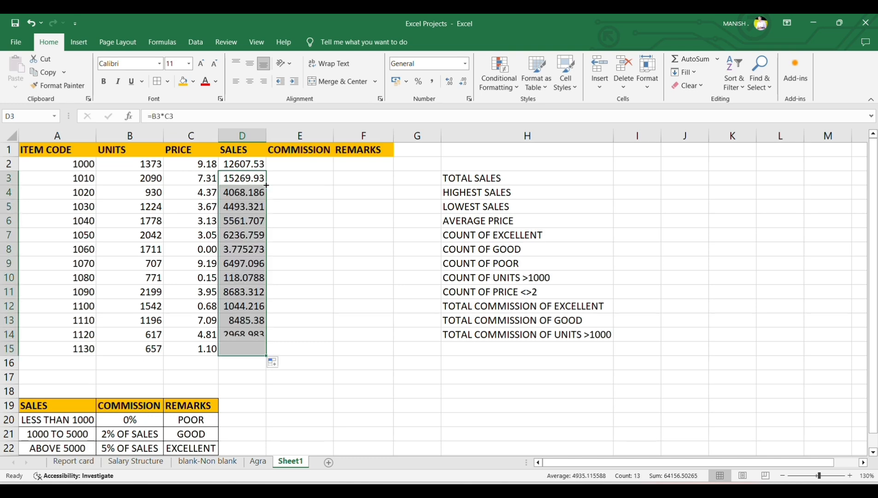
# Step: Begin the commission formula in E2 with an IF that returns 5%*D2 when D2>=5000
pyautogui.click(310, 171)
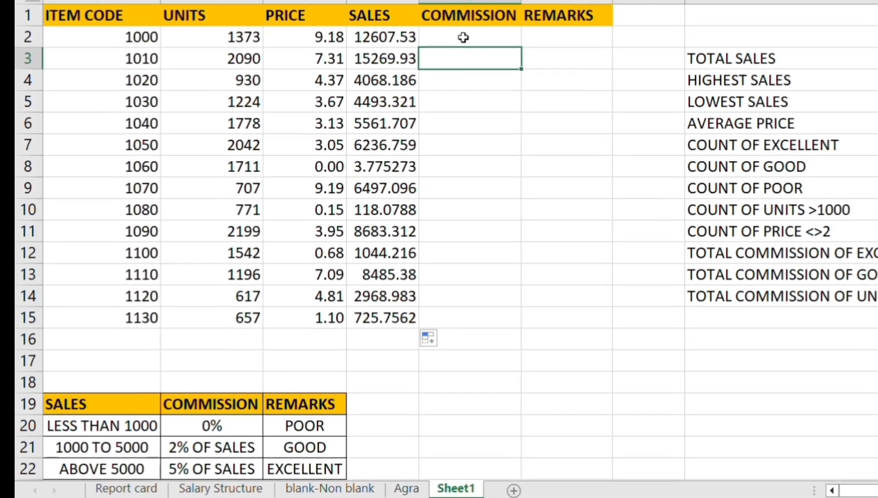
pyautogui.click(482, 25)
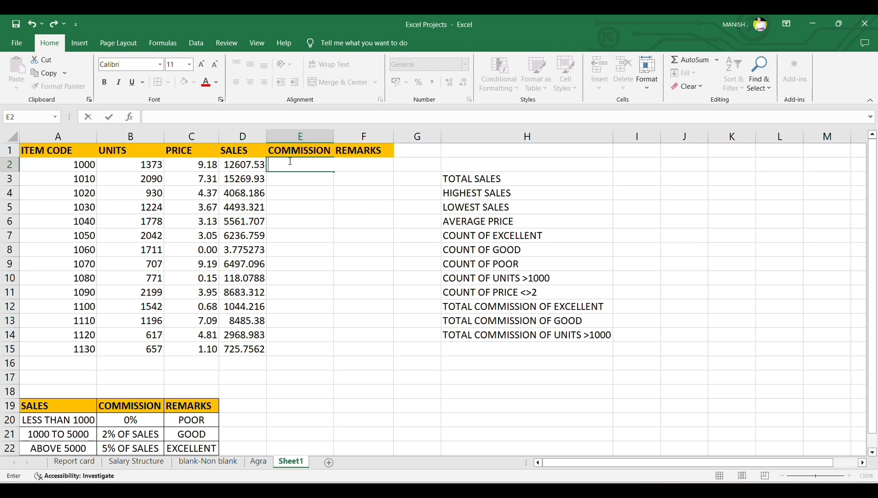
pyautogui.write('=IF(')
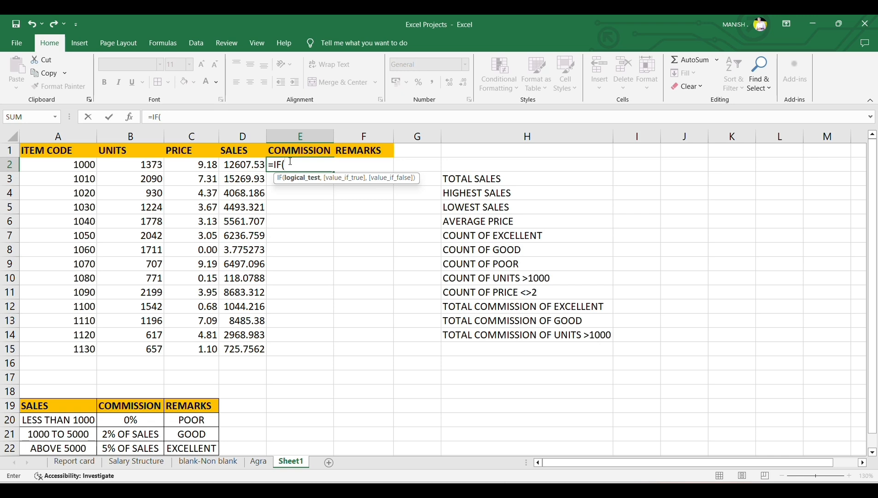
pyautogui.click(251, 164)
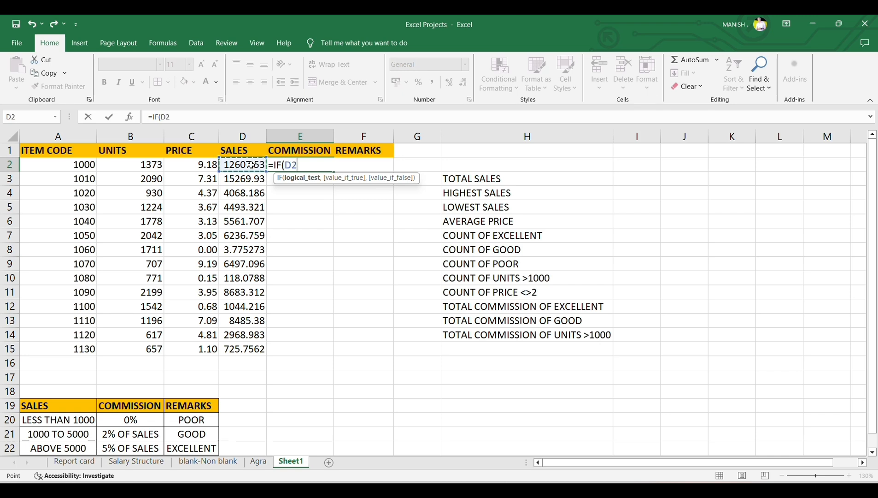
pyautogui.write('>=5000,')
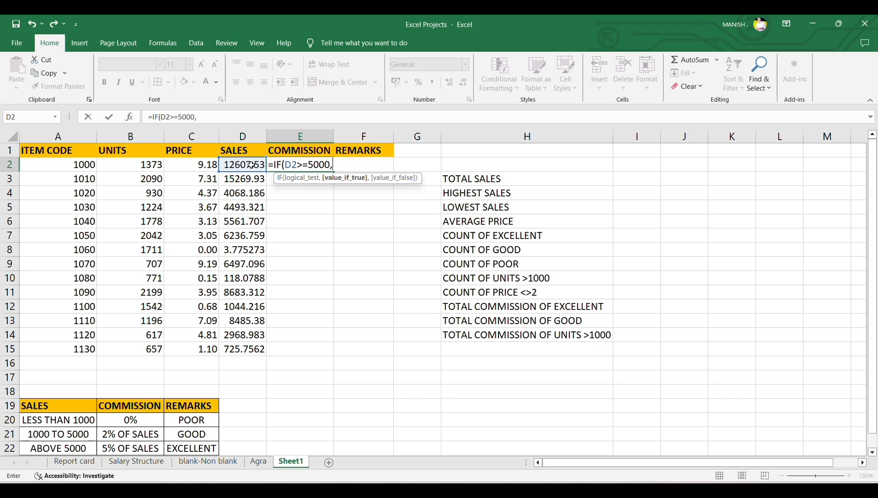
pyautogui.write('5%*')
pyautogui.click(234, 164)
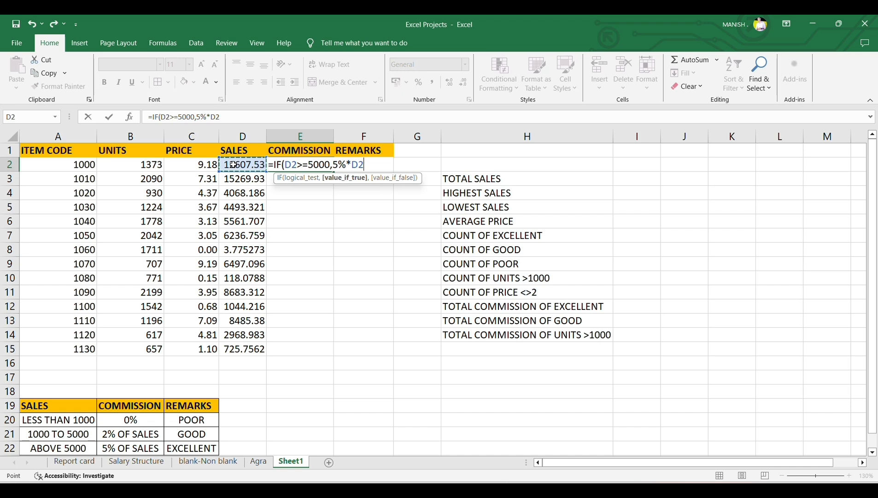
# Step: Add a nested IF to the E2 formula that returns 2%*D2 when D2>=1000
pyautogui.write(',')
pyautogui.write('IF(')
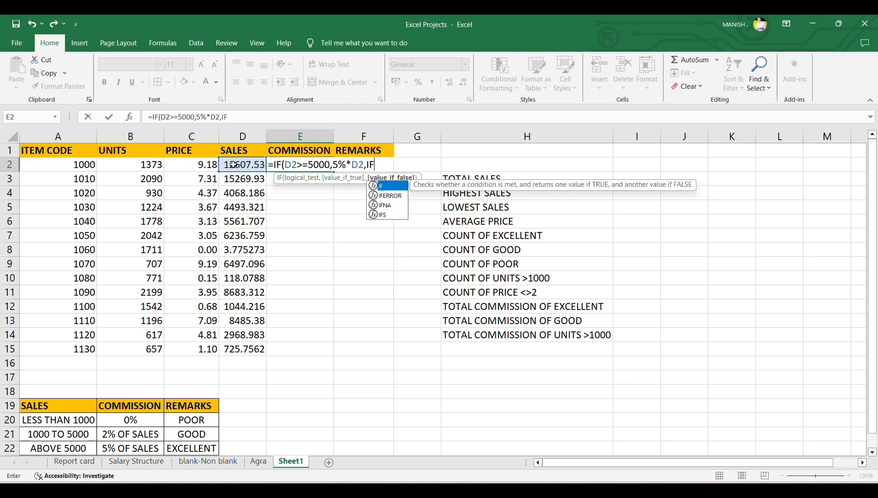
pyautogui.click(239, 166)
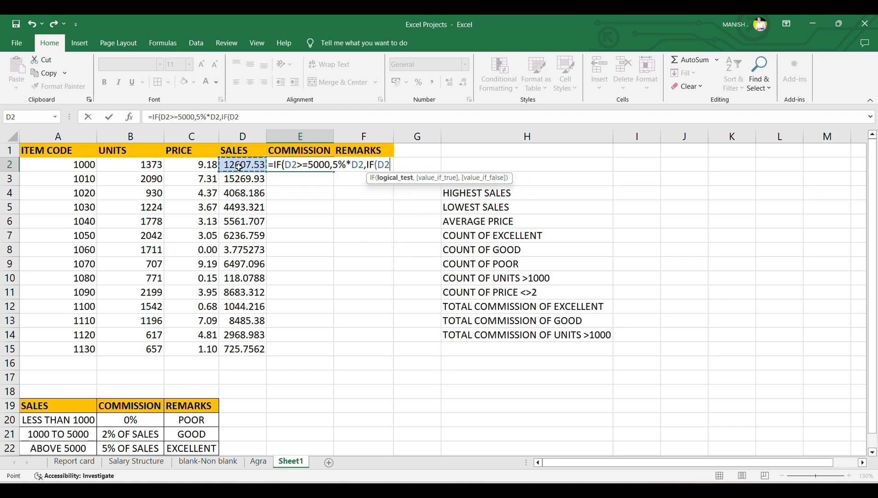
pyautogui.write('>=1000')
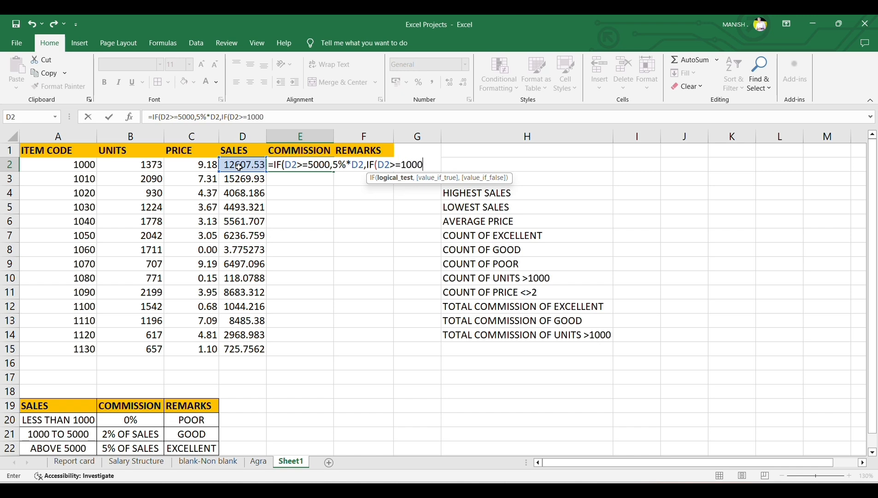
pyautogui.write(',2%')
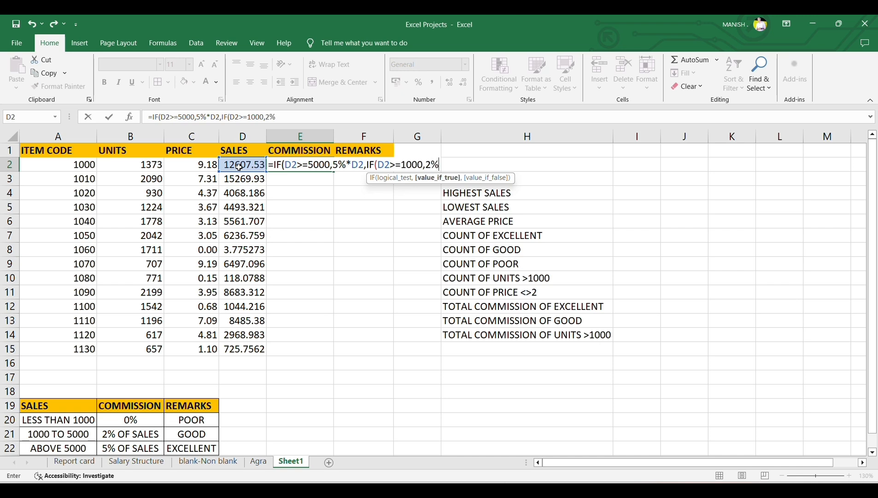
pyautogui.write('*')
pyautogui.click(242, 166)
# Step: Complete the E2 commission formula with 0%*D2 as the remaining case, closing both IF functions
pyautogui.write(',')
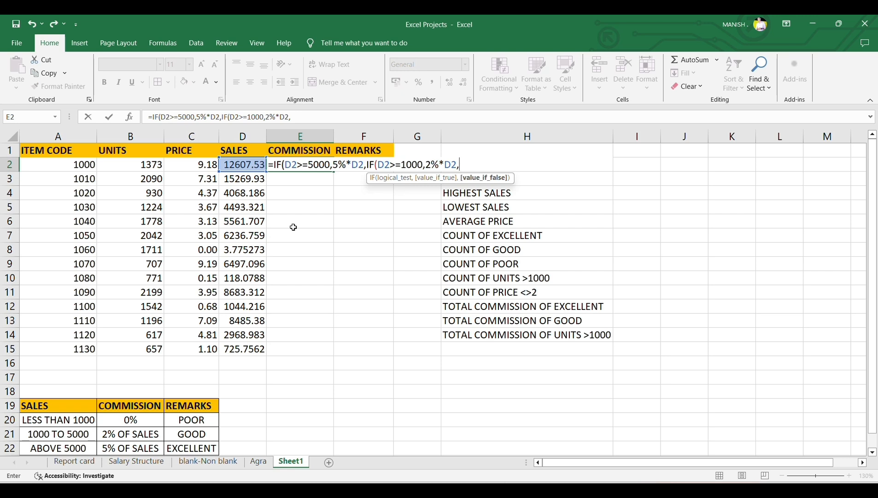
pyautogui.write('0%*')
pyautogui.click(246, 166)
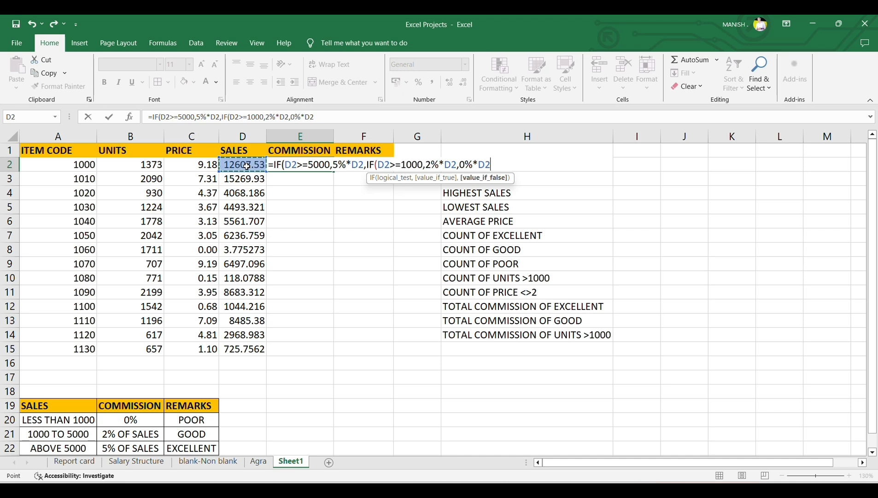
pyautogui.write('))')
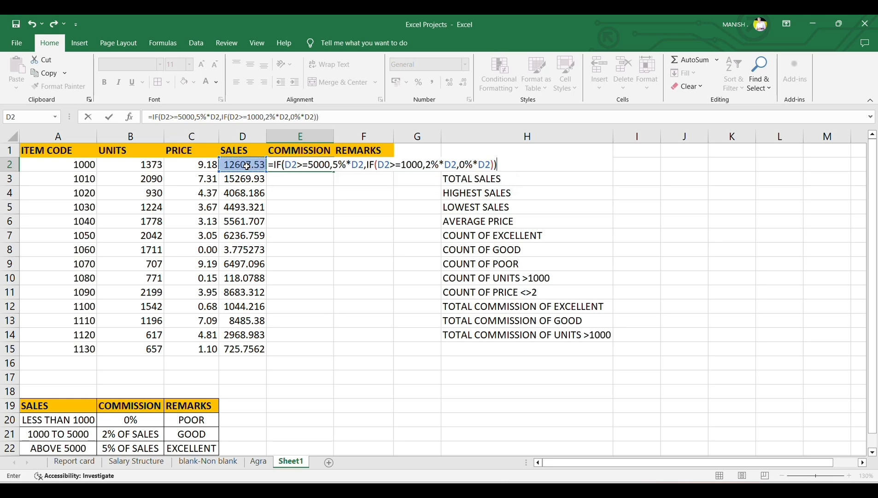
pyautogui.press('Return')
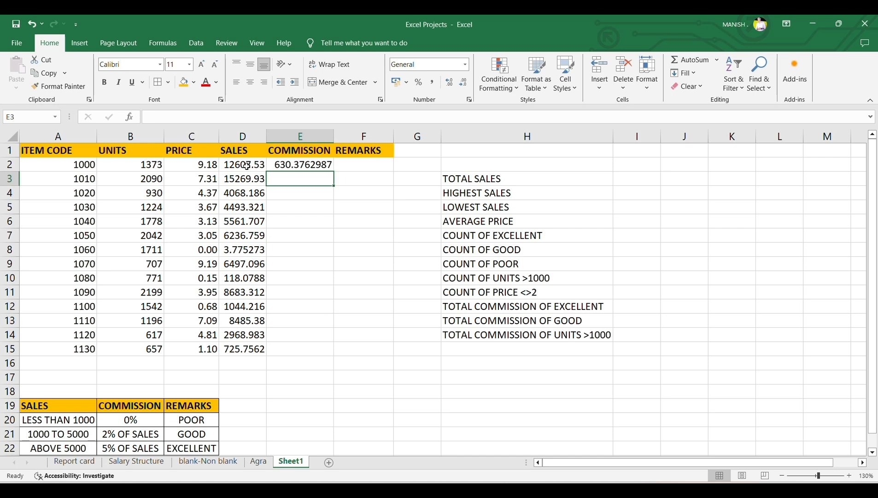
# Step: Format the commission in E2 to show two decimal places
pyautogui.click(320, 166)
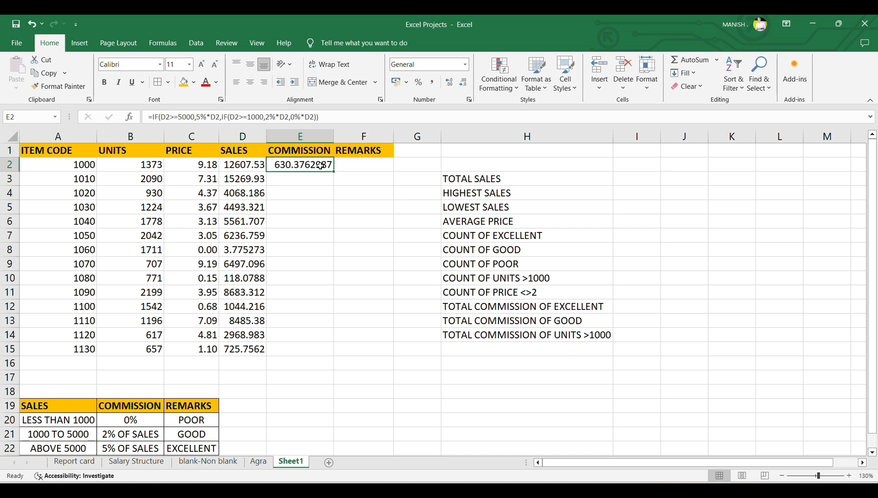
pyautogui.click(449, 85)
pyautogui.click(449, 86)
pyautogui.click(464, 86)
pyautogui.click(463, 86)
pyautogui.click(463, 86)
pyautogui.click(464, 85)
pyautogui.click(464, 86)
pyautogui.click(464, 86)
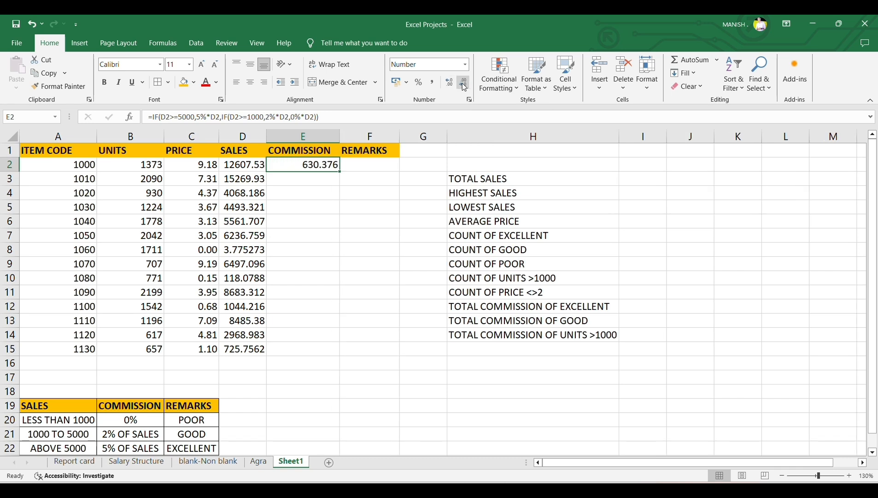
pyautogui.click(464, 85)
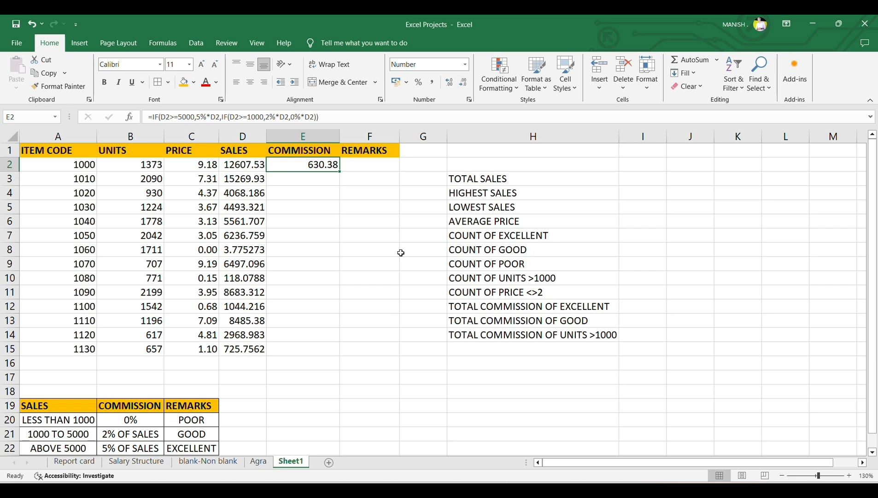
# Step: Enter =D2*5% in E19 as a cross-check of the first commission
pyautogui.click(299, 404)
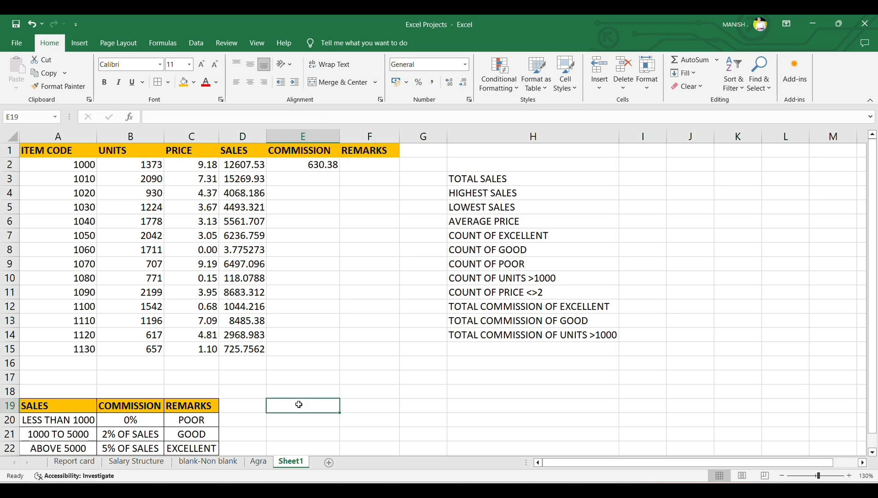
pyautogui.write('=')
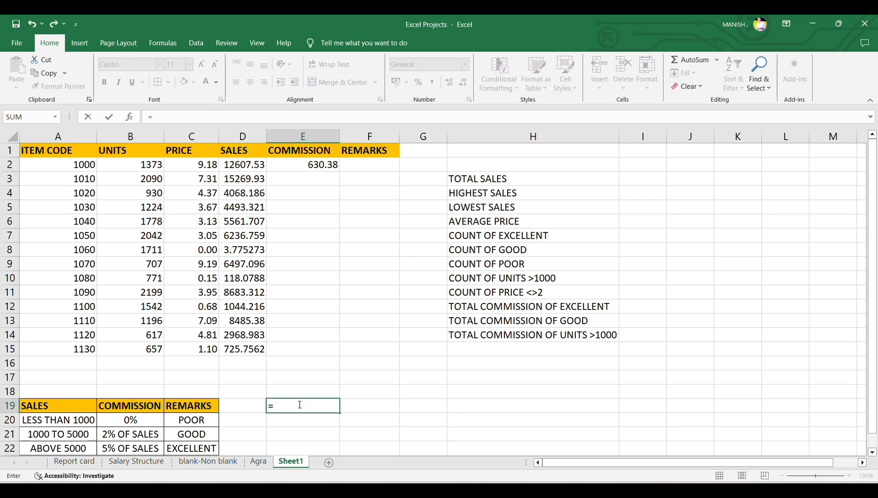
pyautogui.click(246, 165)
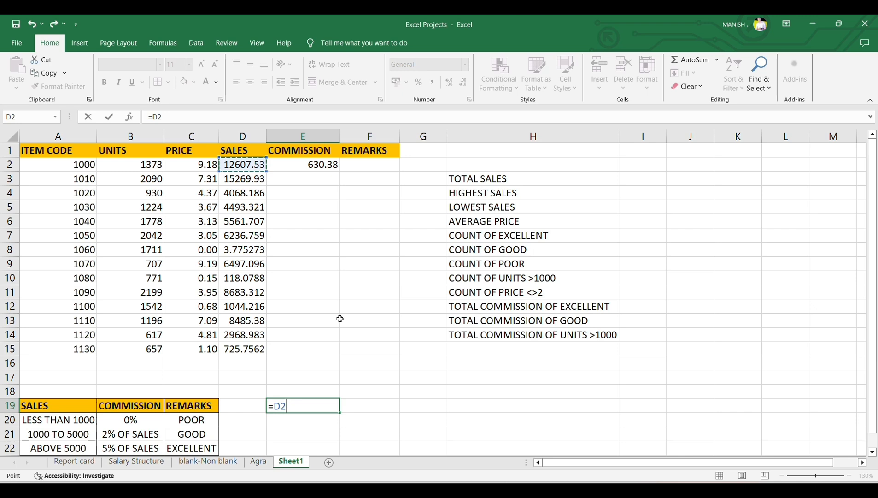
pyautogui.write('*')
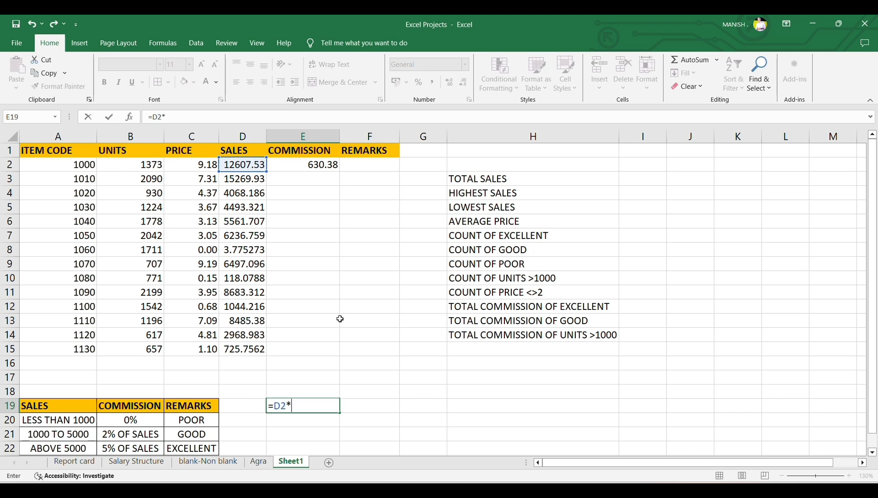
pyautogui.write('5%')
pyautogui.press('Return')
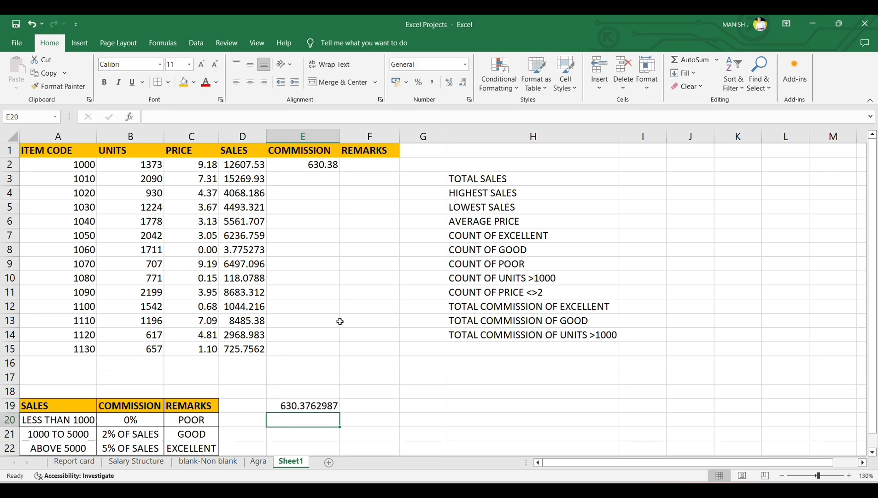
# Step: Format the cross-check value in E19 to show two decimal places
pyautogui.click(312, 407)
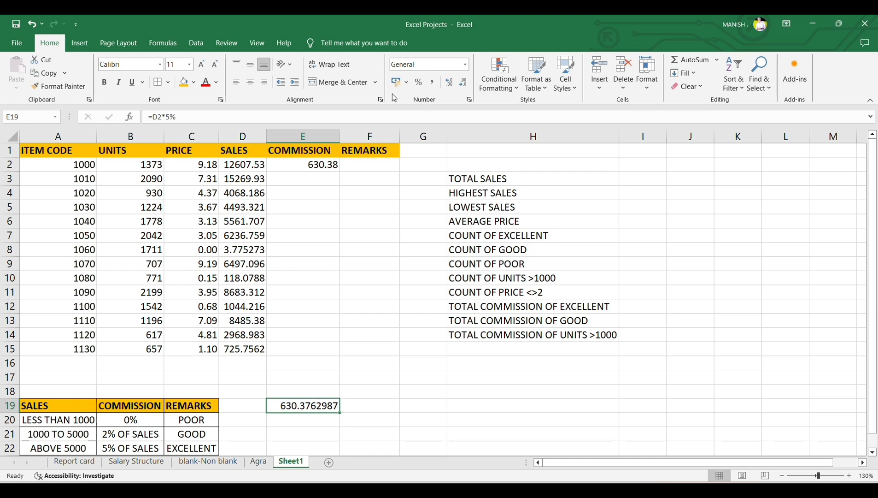
pyautogui.click(462, 84)
pyautogui.click(462, 84)
pyautogui.click(463, 84)
pyautogui.click(463, 84)
pyautogui.click(464, 86)
pyautogui.click(464, 86)
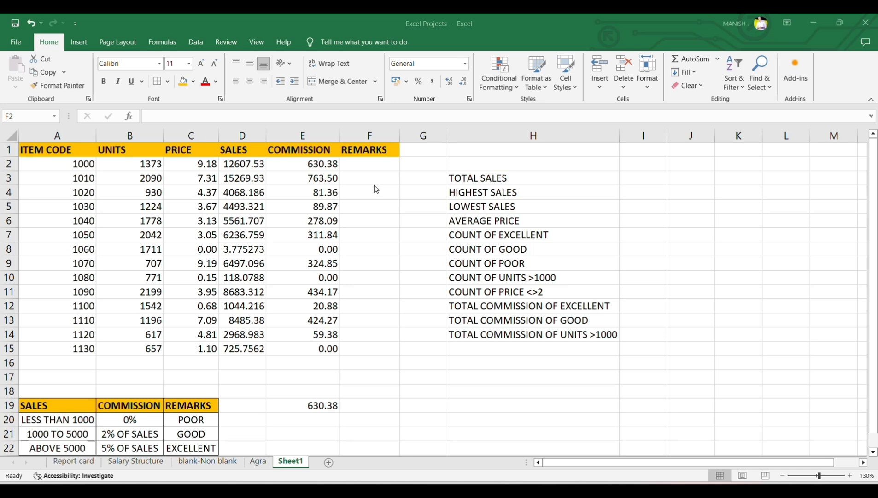
# Step: Begin the remarks formula in F2 with an IF that returns "EXCELLENT" when D2>=5000
pyautogui.click(366, 167)
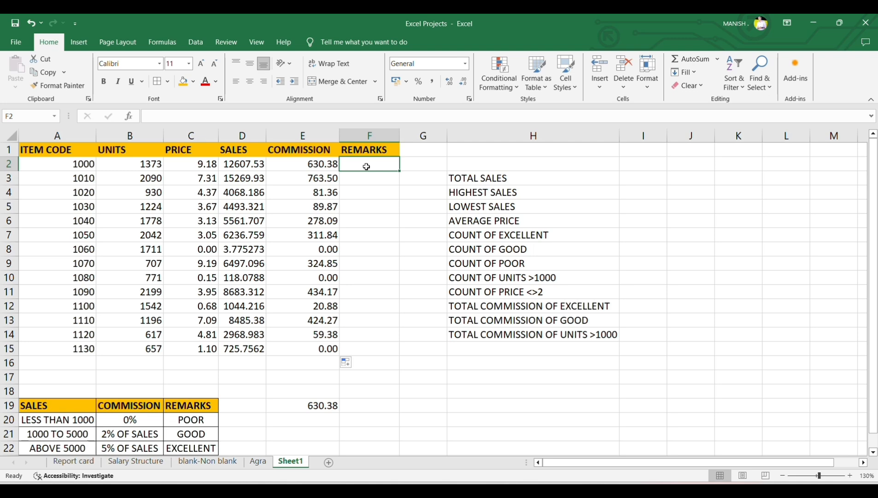
pyautogui.write('=IF(')
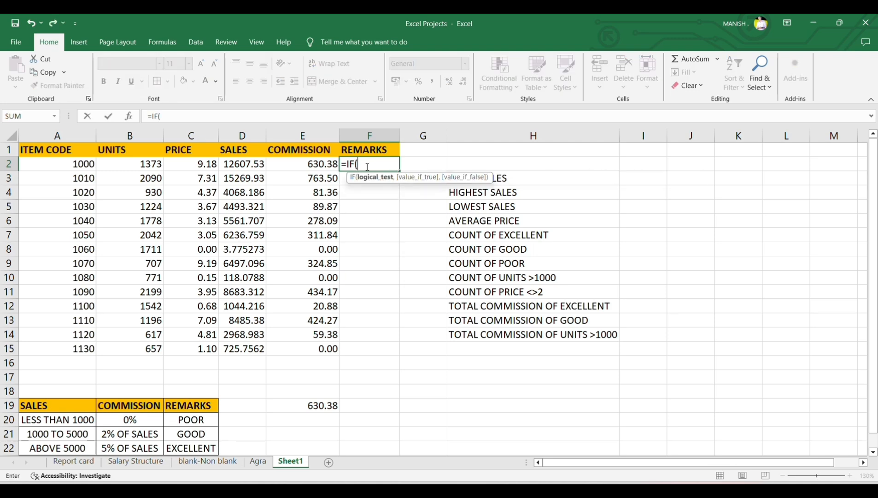
pyautogui.click(245, 166)
pyautogui.write('>=')
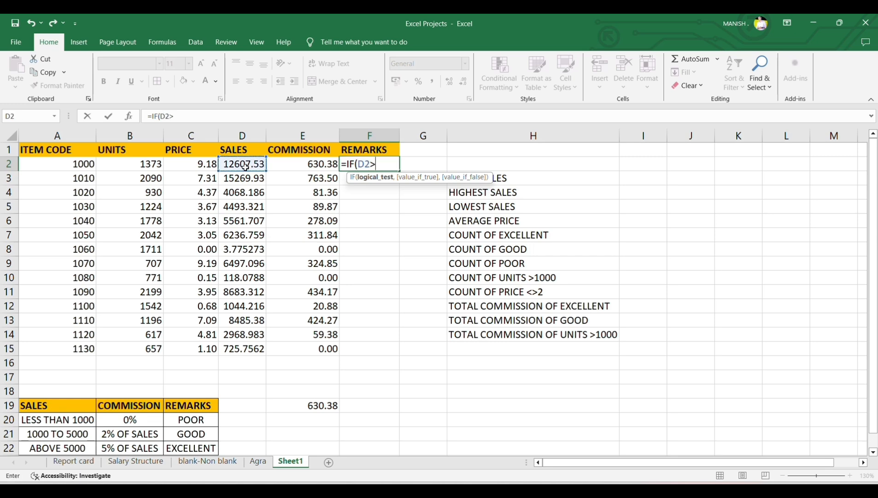
pyautogui.write('50000')
pyautogui.press('BackSpace')
pyautogui.write(',"')
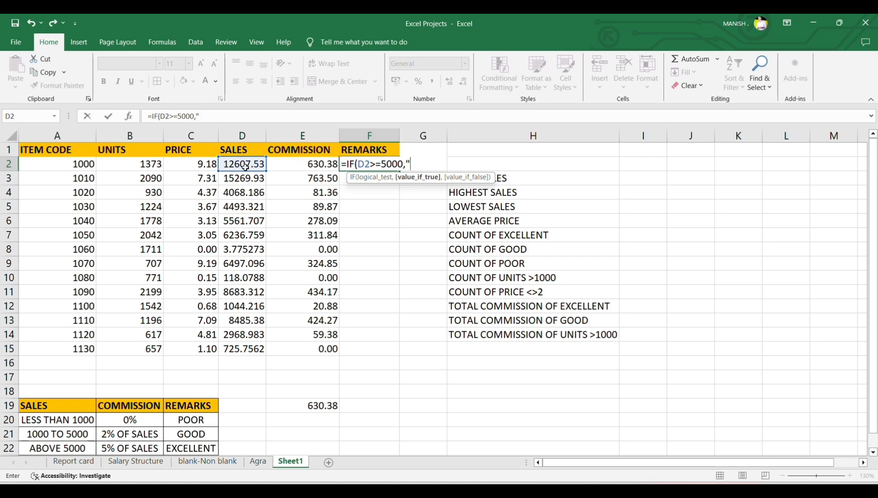
pyautogui.write('EXCELLEN')
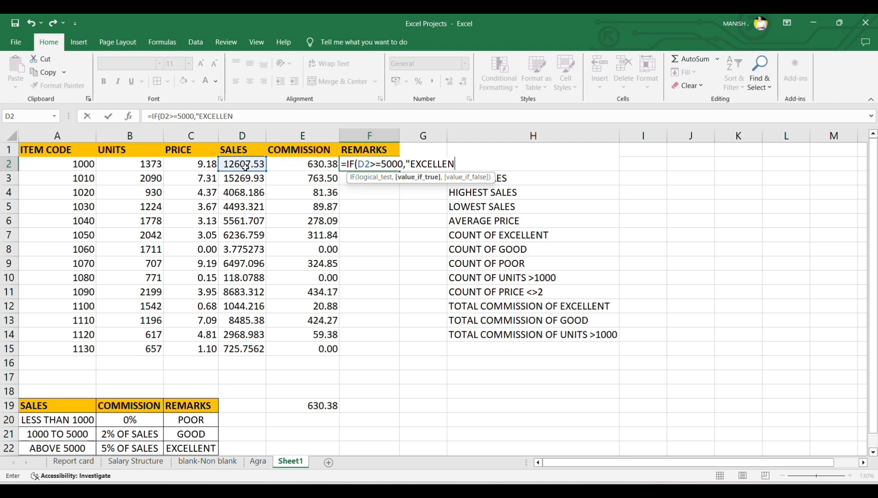
pyautogui.write('T",')
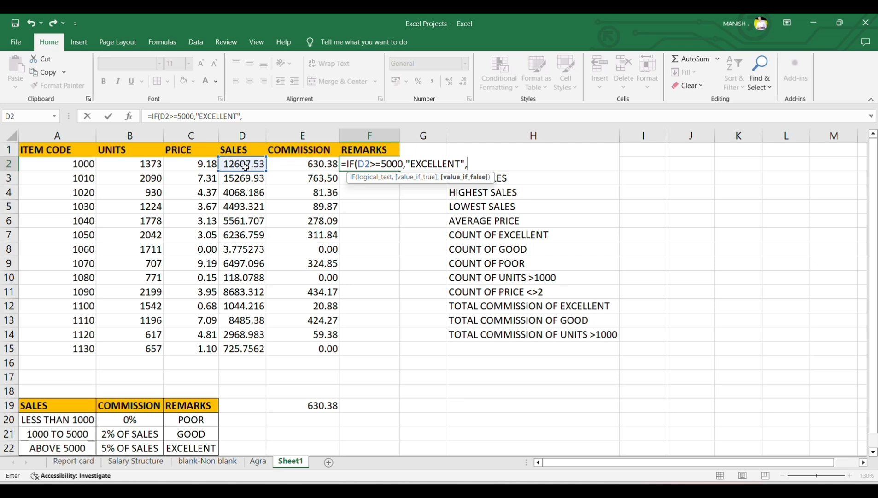
# Step: Complete the F2 formula with a nested IF(D2>=1000,"GOOD","POOR") and fill it down the REMARKS column to F15
pyautogui.write('IF(')
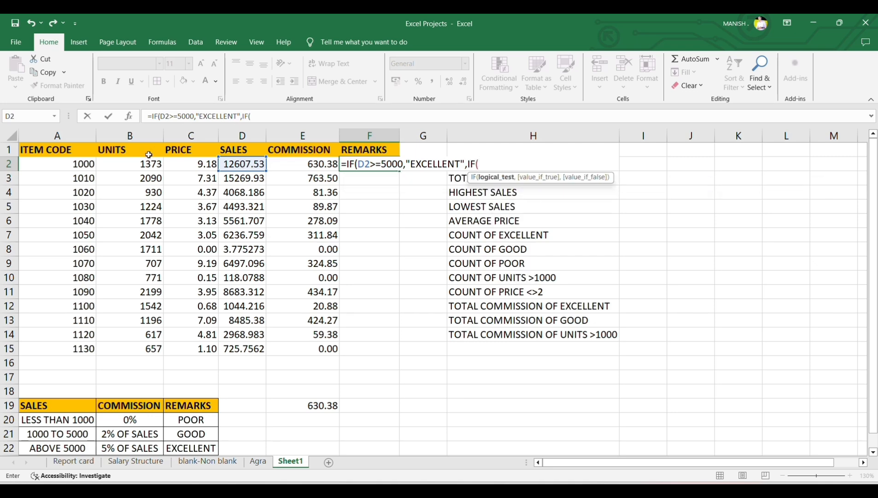
pyautogui.click(238, 165)
pyautogui.write('>=1000')
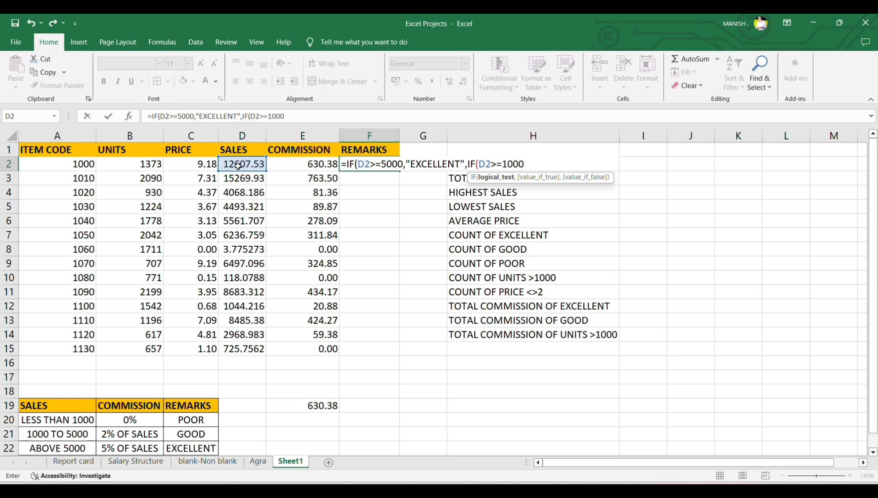
pyautogui.write(',"')
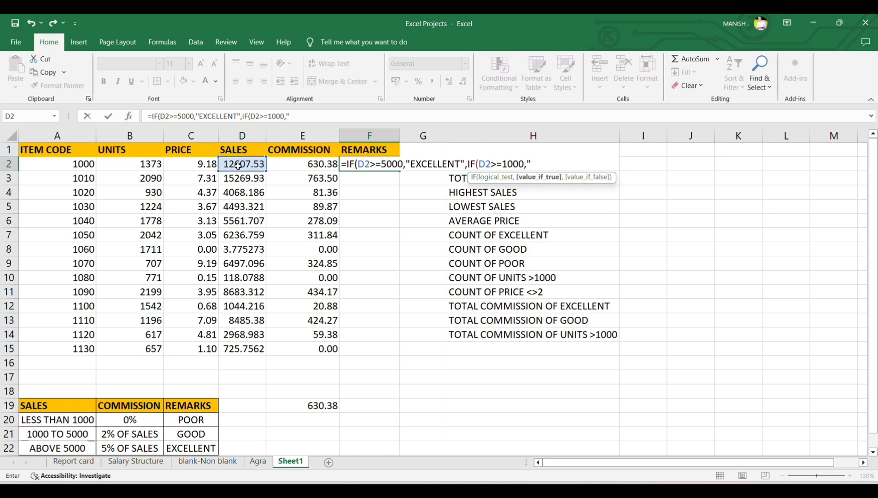
pyautogui.write('GOOD",')
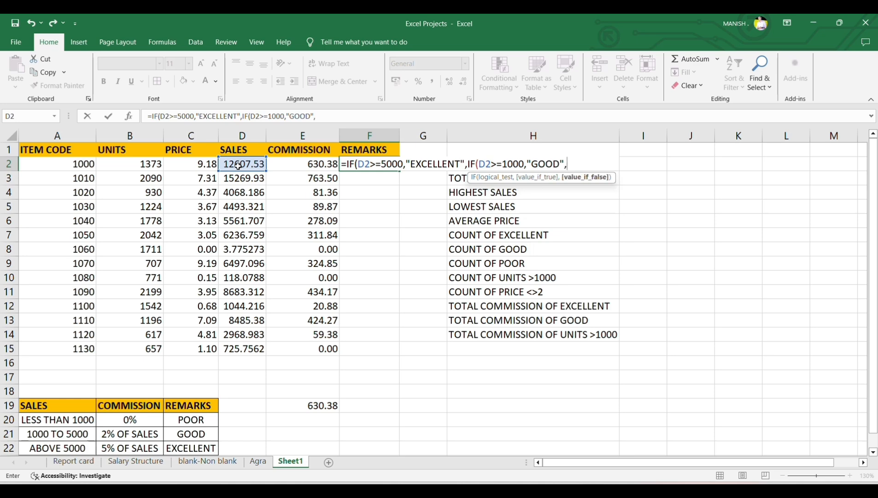
pyautogui.write('"POOR"))')
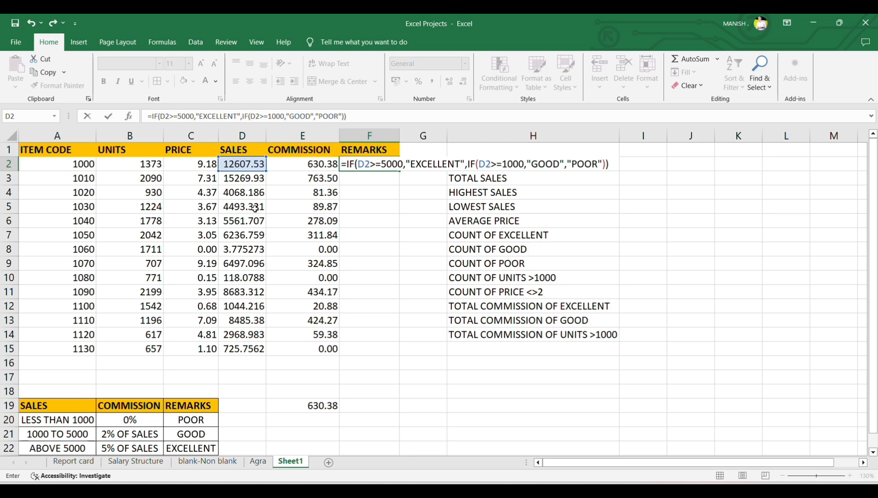
pyautogui.press('Return')
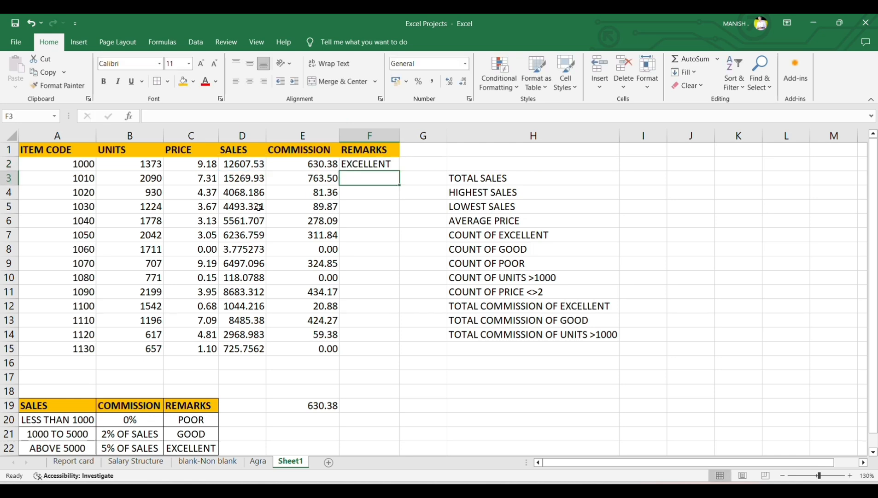
pyautogui.click(392, 165)
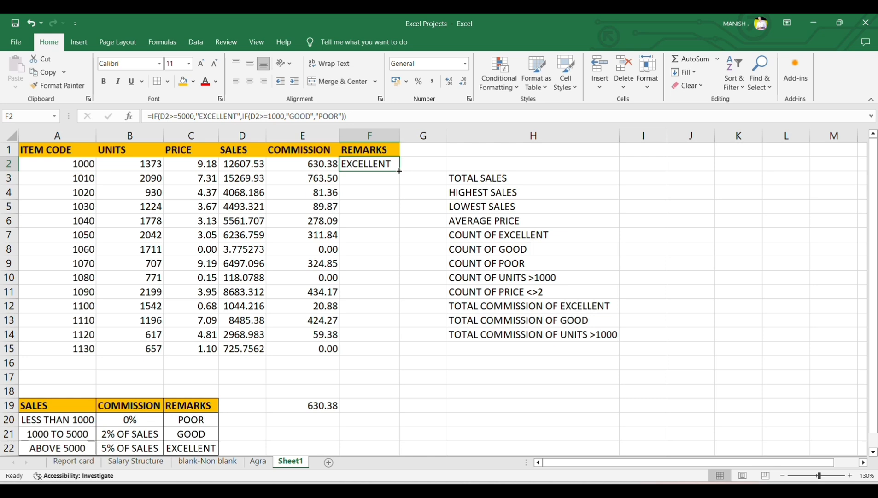
pyautogui.doubleClick(399, 170)
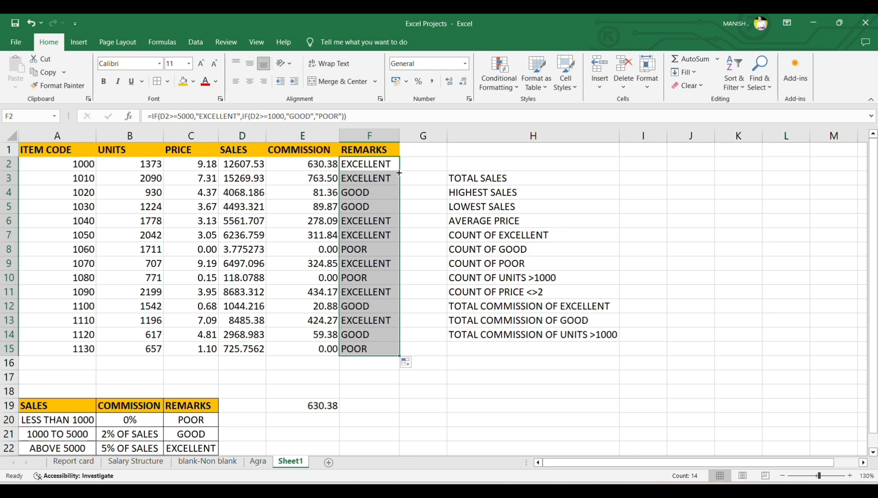
# Step: Calculate the total sales in I3 with =SUM(D2:D15)
pyautogui.click(641, 180)
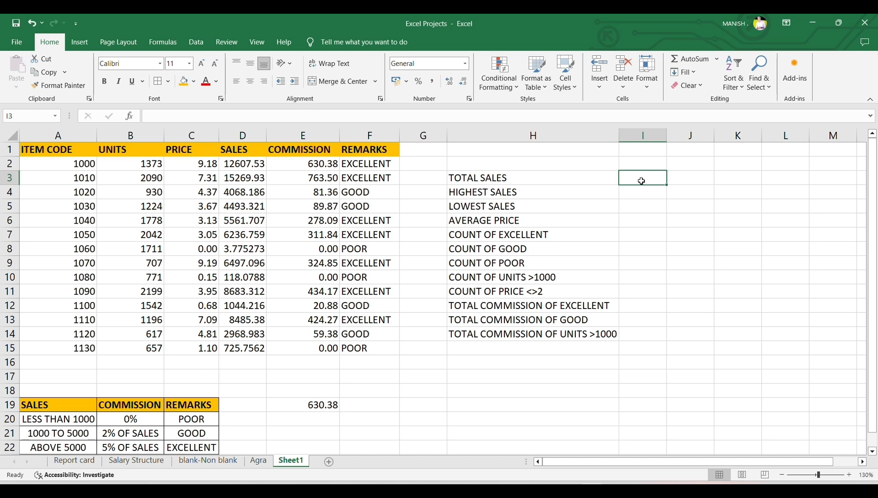
pyautogui.write('=SUM(')
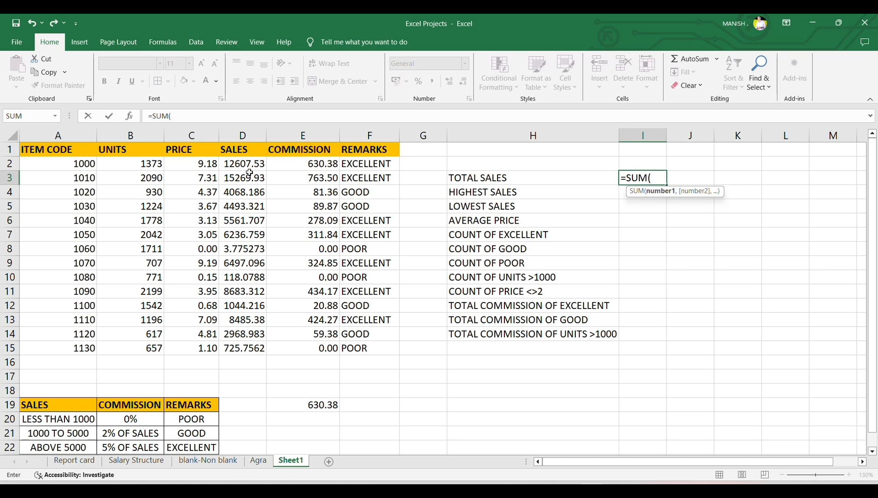
pyautogui.moveTo(238, 161); pyautogui.dragTo(236, 348)
pyautogui.write(')')
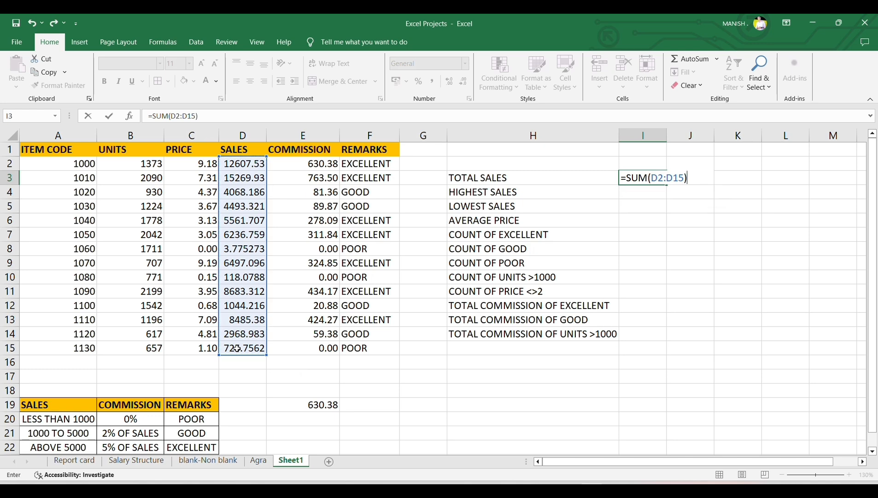
pyautogui.press('Return')
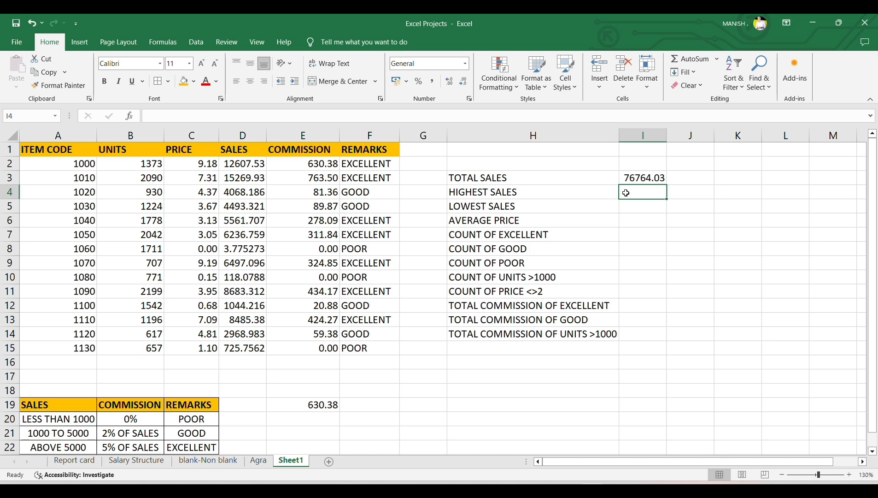
# Step: Calculate the highest sales in I4 with the MAX function over D2:D15
pyautogui.write('=MAX(')
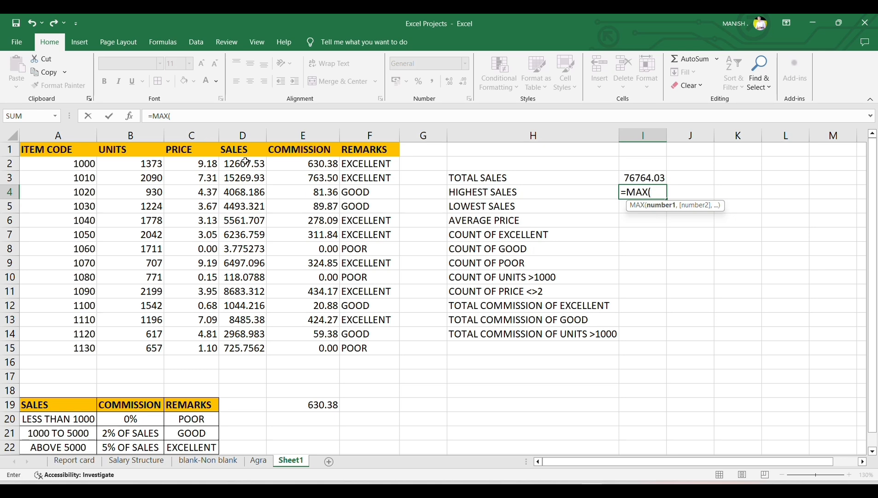
pyautogui.moveTo(245, 162); pyautogui.dragTo(249, 346)
pyautogui.write(')')
pyautogui.press('Return')
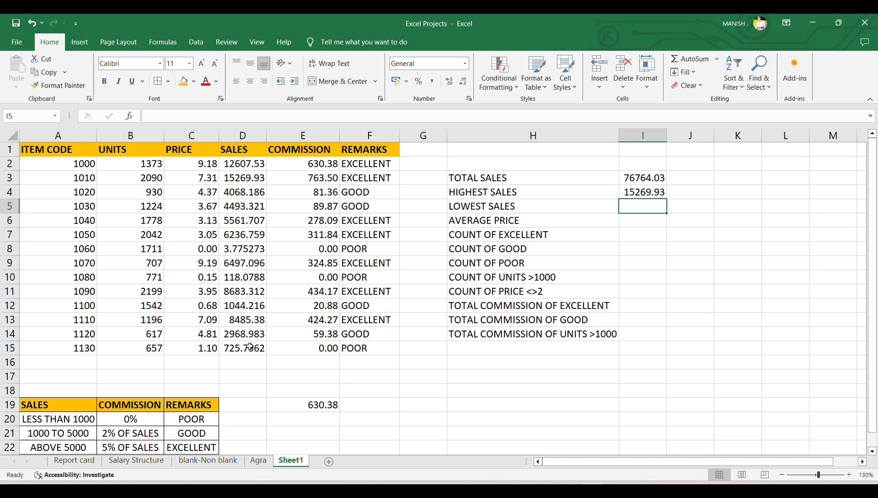
# Step: Calculate the average price in I6 with the AVERAGE function over C2:C15, leaving the lowest sales cell empty
pyautogui.press('Down')
pyautogui.write('=')
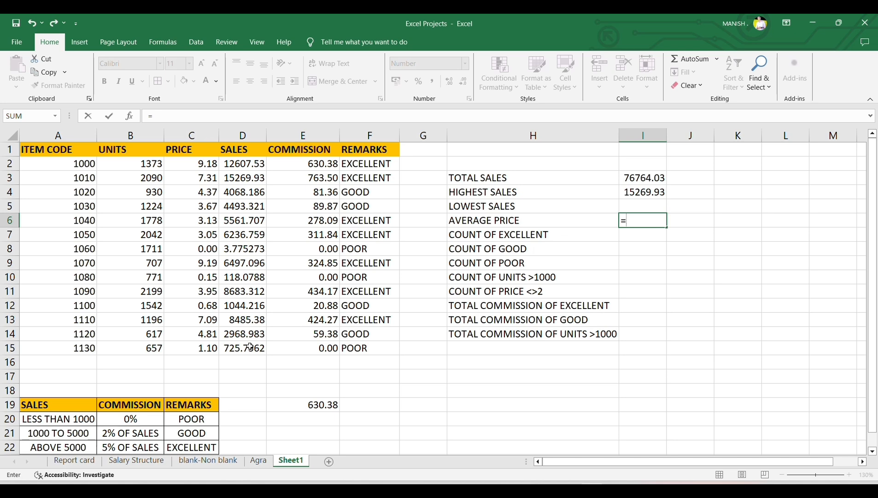
pyautogui.write('AVERAG')
pyautogui.press('Tab')
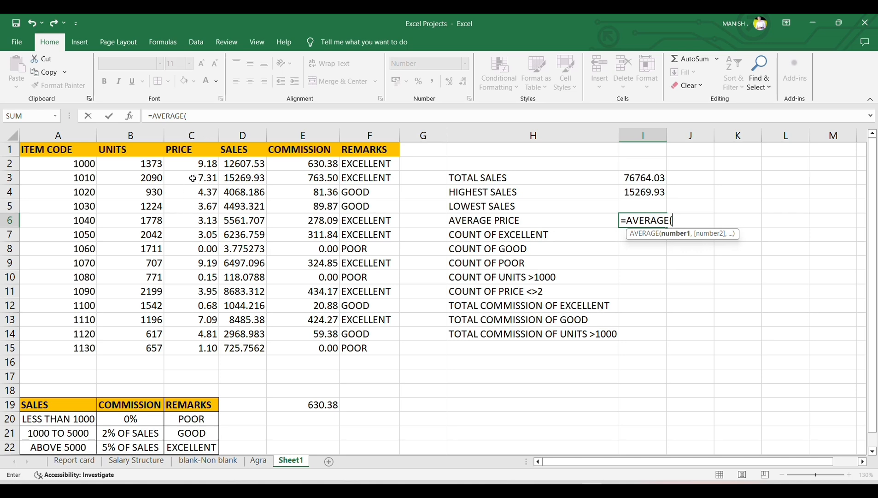
pyautogui.moveTo(195, 165); pyautogui.dragTo(211, 344)
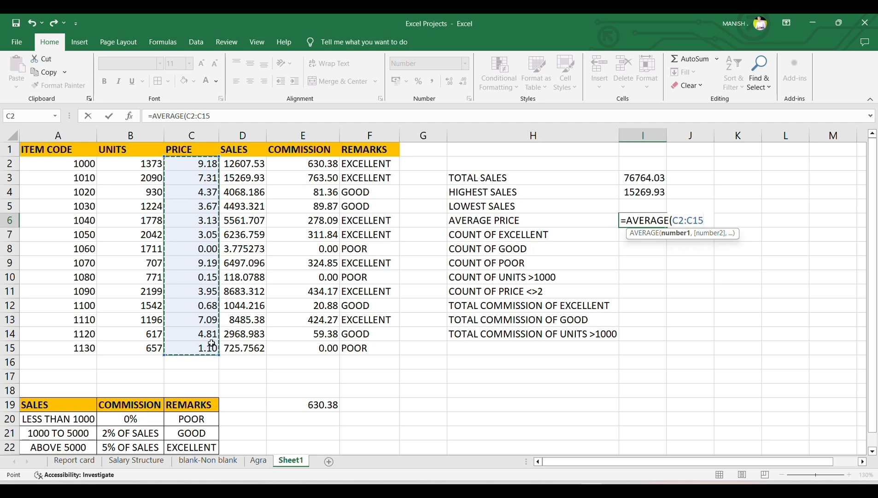
pyautogui.press('Return')
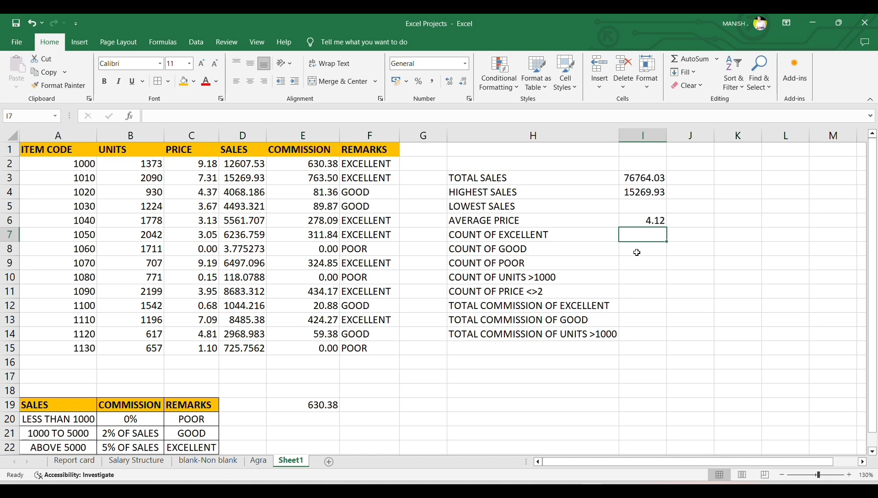
# Step: Count the EXCELLENT remarks in I7 with =COUNTIF(F2:F15,"EXCELLENT")
pyautogui.write('=COUNTIF(')
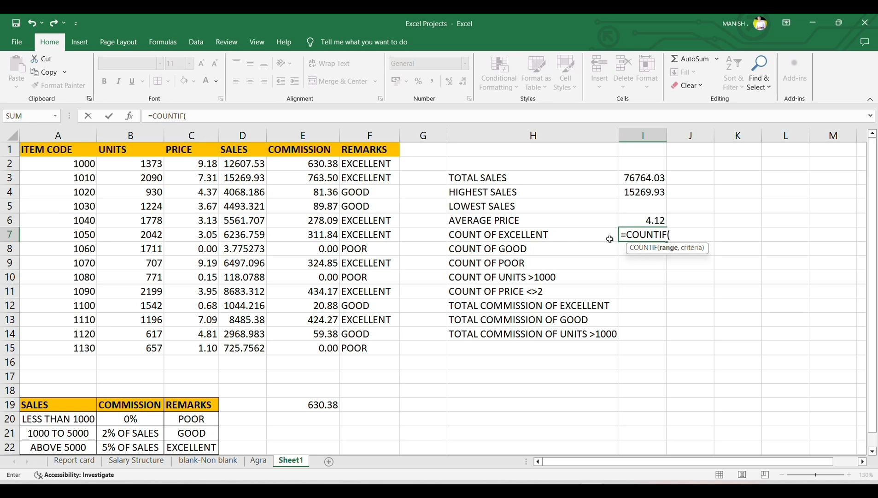
pyautogui.click(373, 162)
pyautogui.moveTo(372, 162); pyautogui.dragTo(389, 349)
pyautogui.write(',')
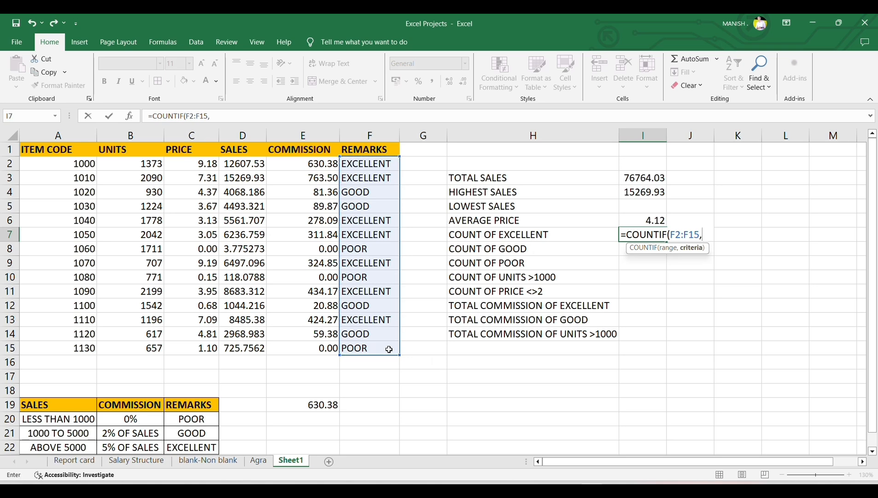
pyautogui.write('"EXCEL')
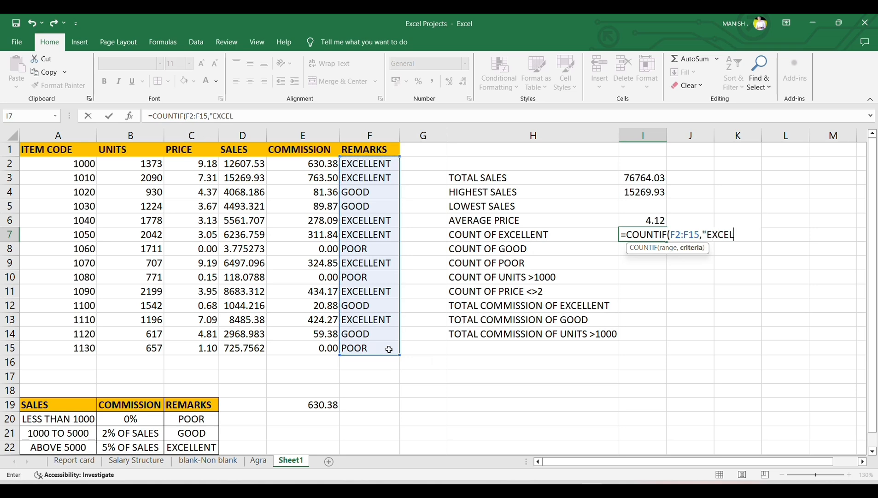
pyautogui.write('LENT"))')
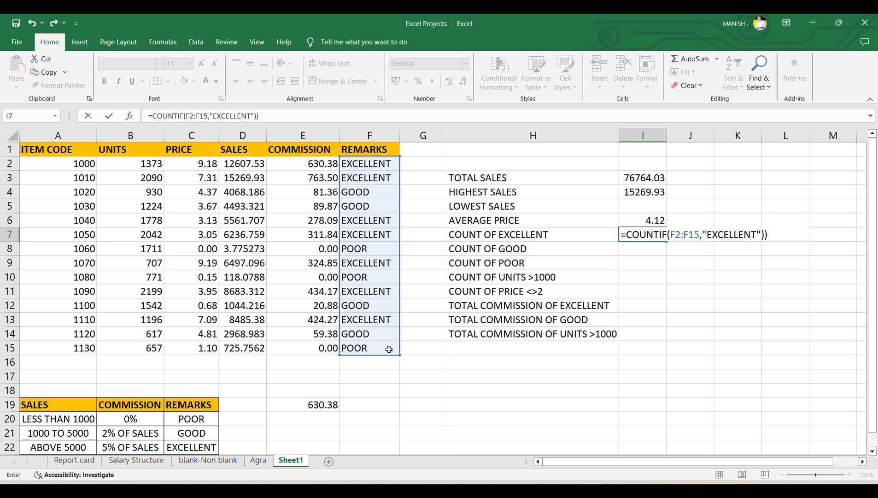
pyautogui.press('BackSpace')
pyautogui.press('Return')
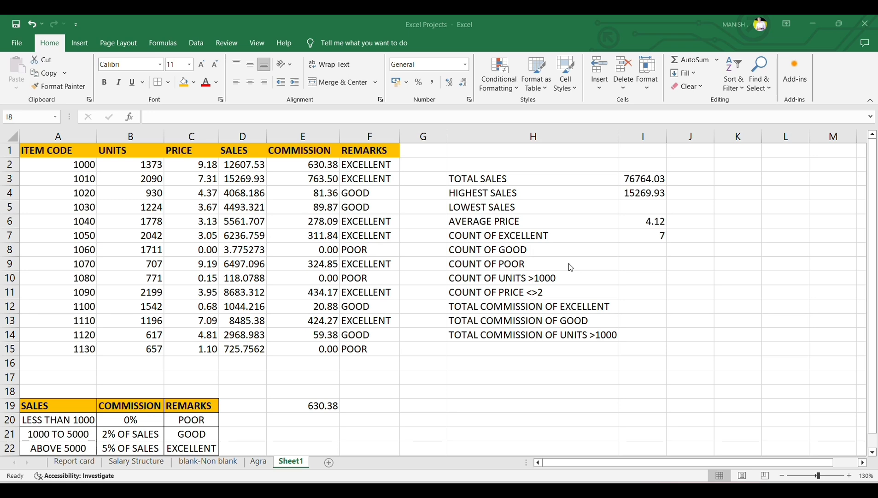
# Step: Count the units above 1000 in I10 with =COUNTIF(B2:B15,">1000")
pyautogui.click(650, 280)
pyautogui.click(649, 281)
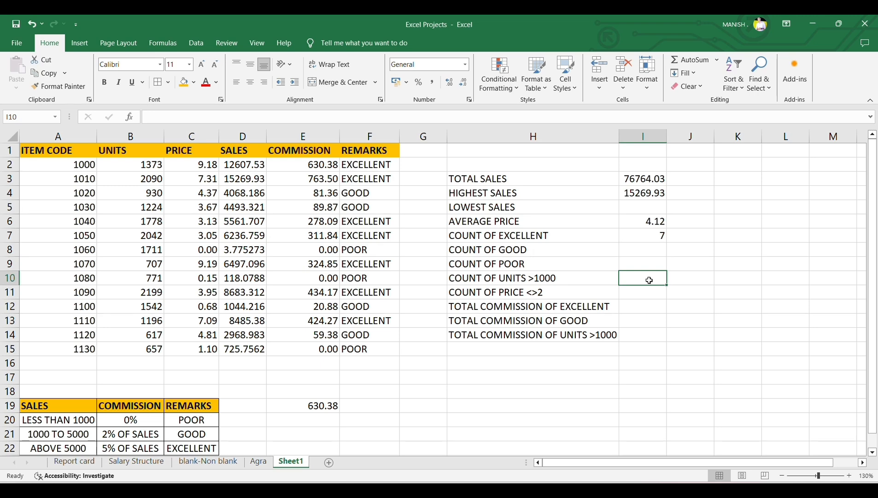
pyautogui.write('=COUNTIF')
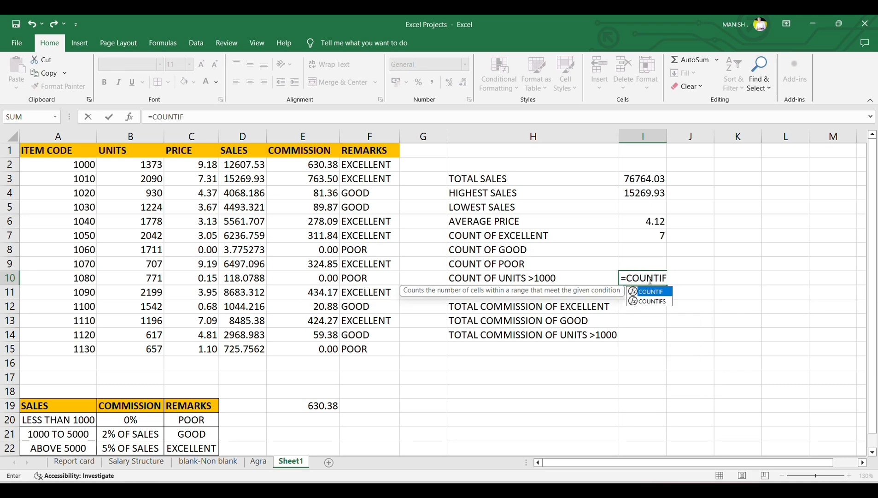
pyautogui.write('(')
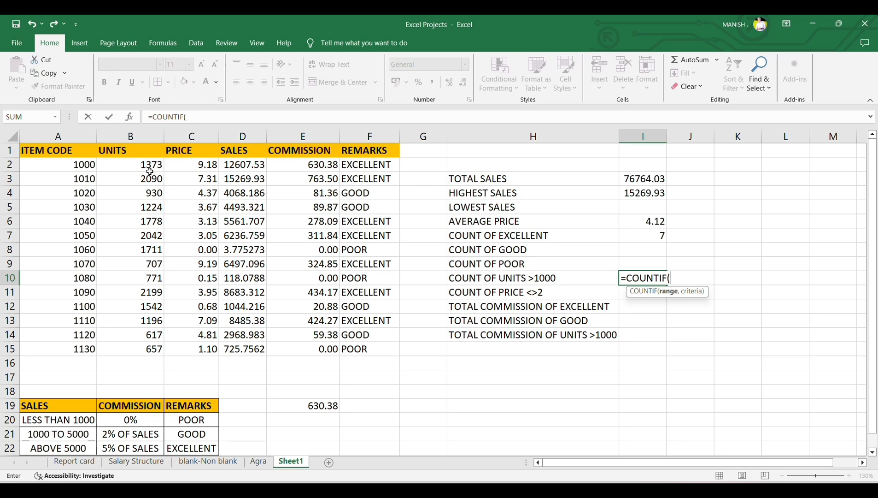
pyautogui.moveTo(149, 171); pyautogui.dragTo(118, 354)
pyautogui.write(',')
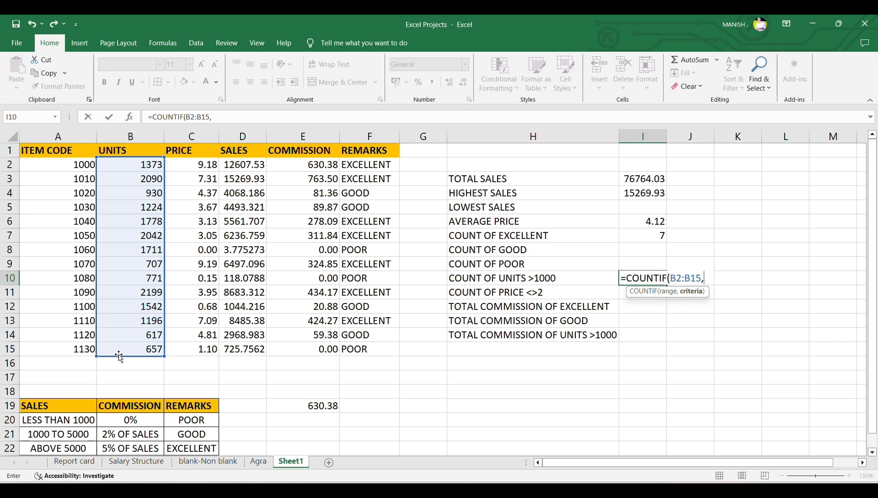
pyautogui.write('">1000"')
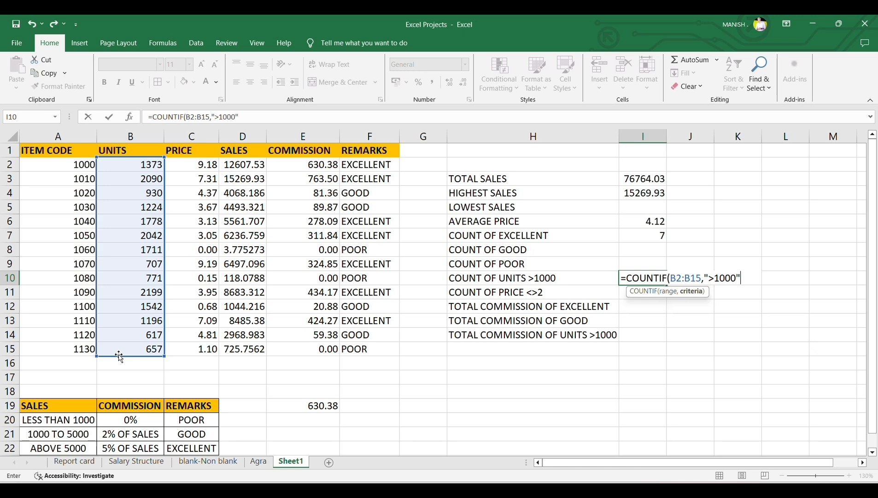
pyautogui.write(')')
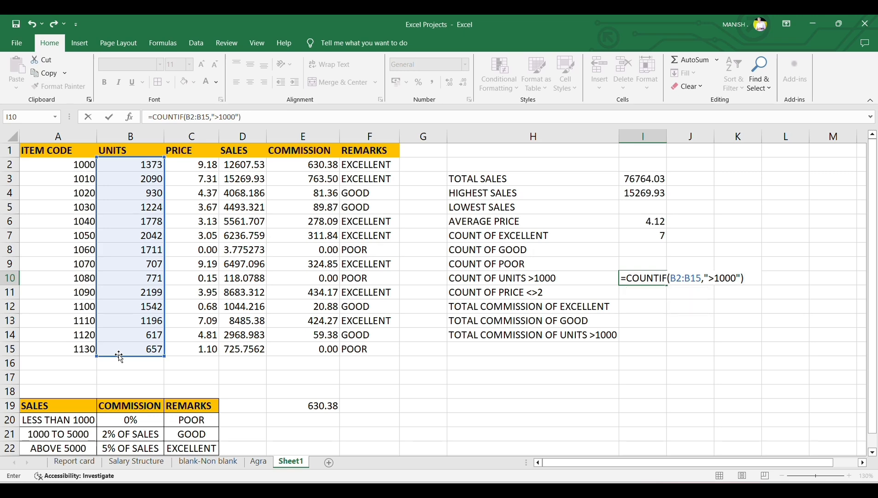
pyautogui.press('Return')
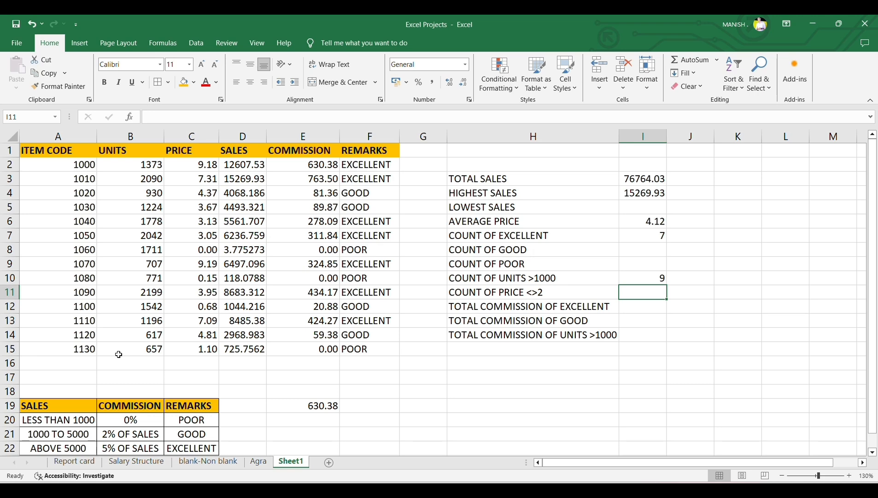
# Step: Calculate the total commission of EXCELLENT items in I12 with =SUMIF(F2:F15,"EXCELLENT",E2:E15)
pyautogui.click(485, 293)
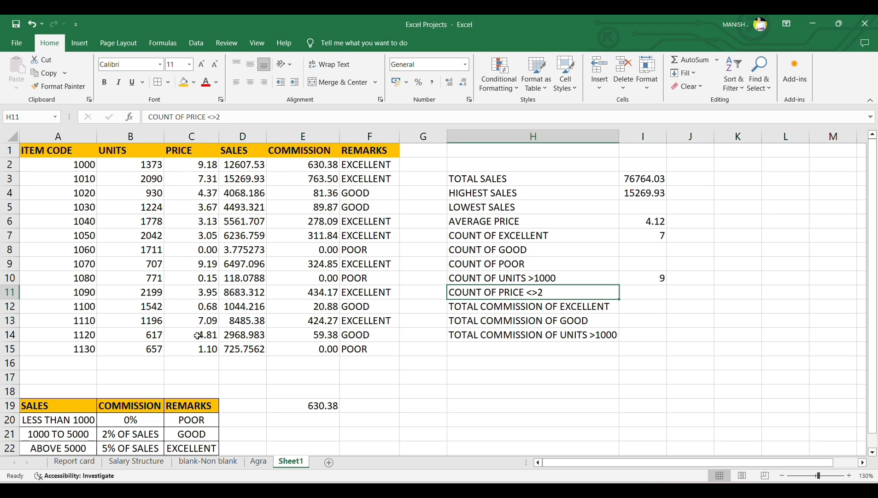
pyautogui.click(652, 305)
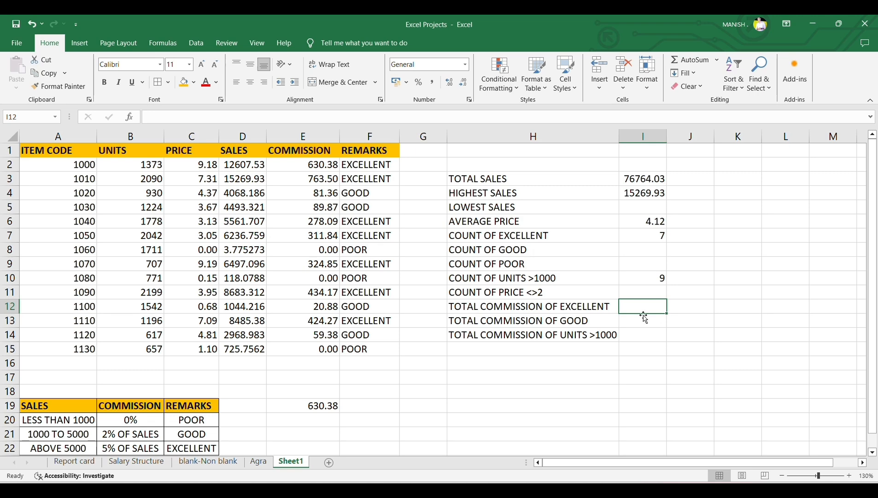
pyautogui.write('=SUMIF(')
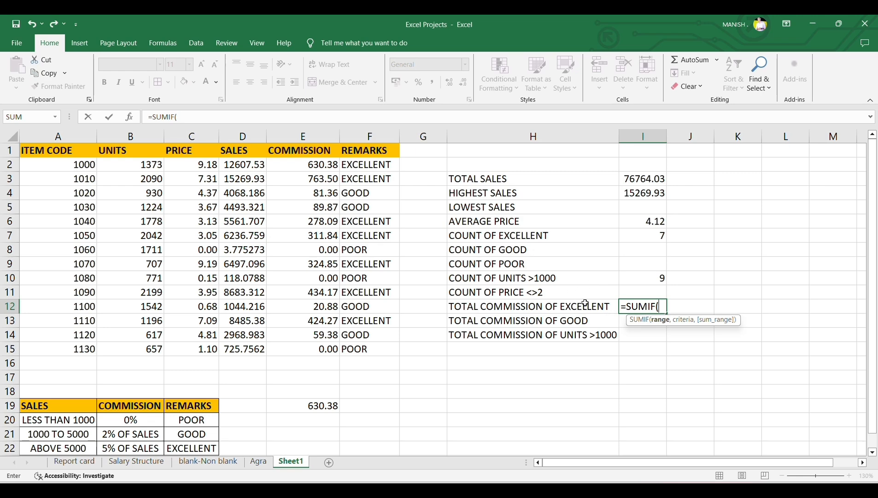
pyautogui.click(377, 161)
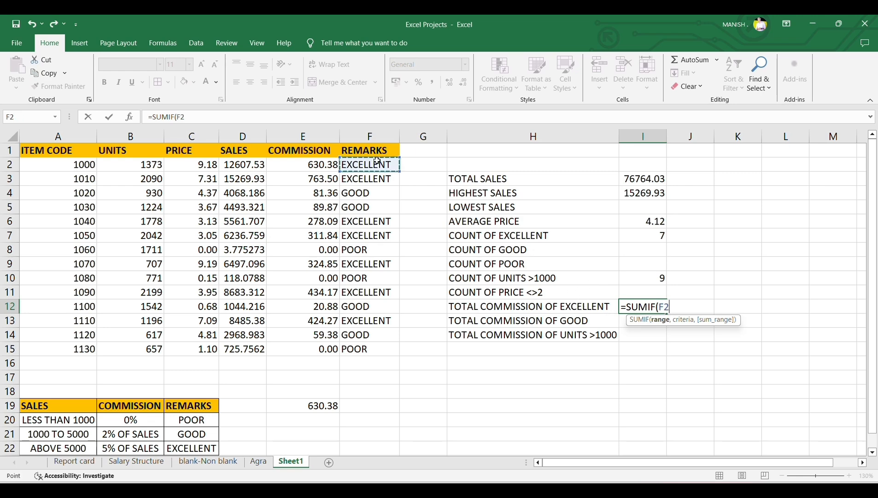
pyautogui.moveTo(377, 161); pyautogui.dragTo(382, 344)
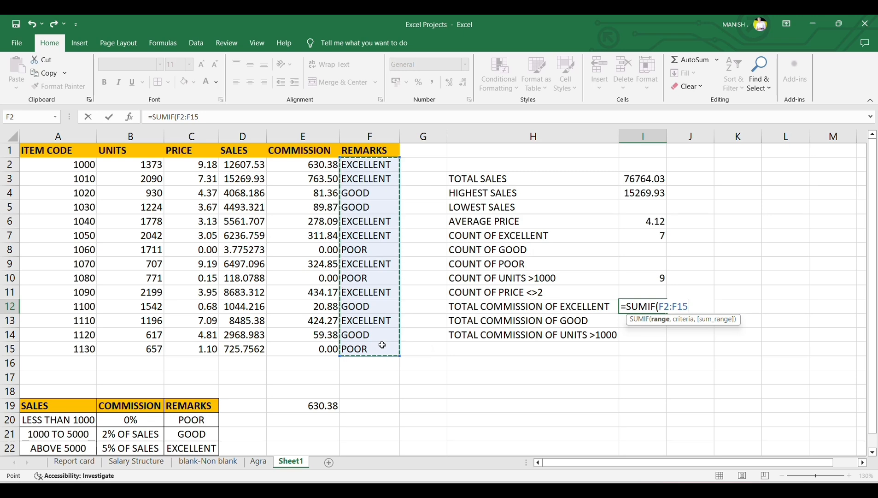
pyautogui.write(',"')
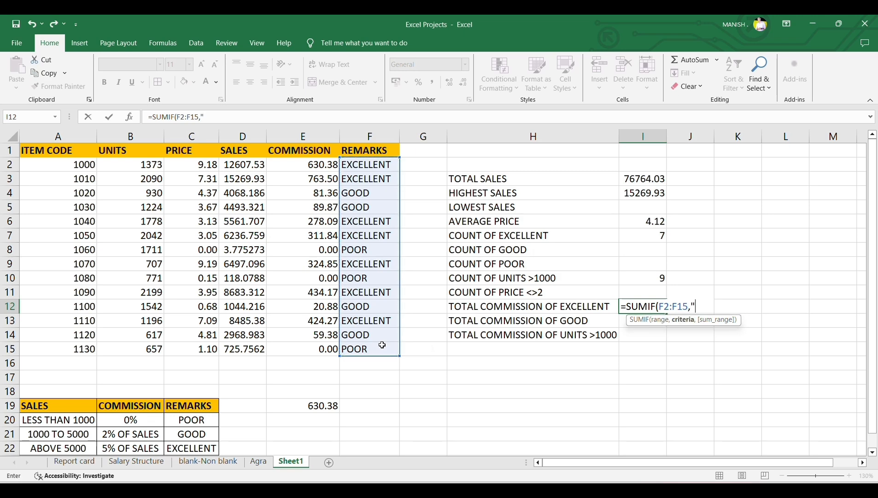
pyautogui.write('EXCELLENT')
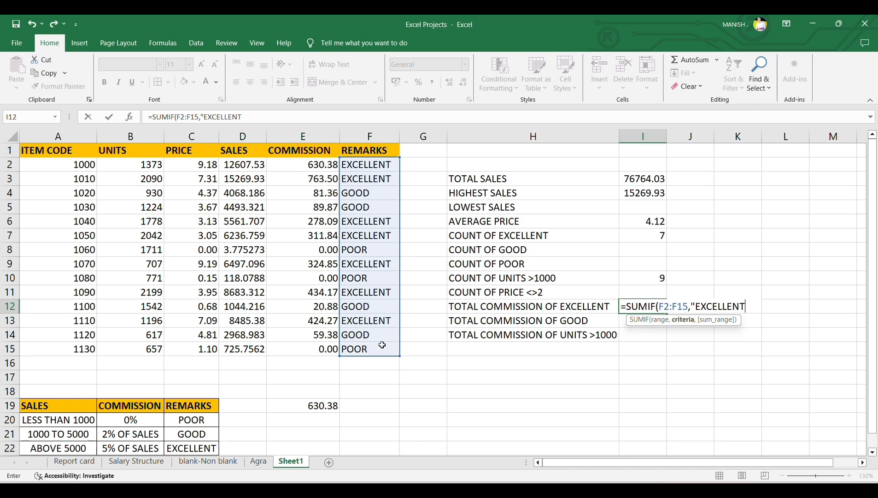
pyautogui.write('",')
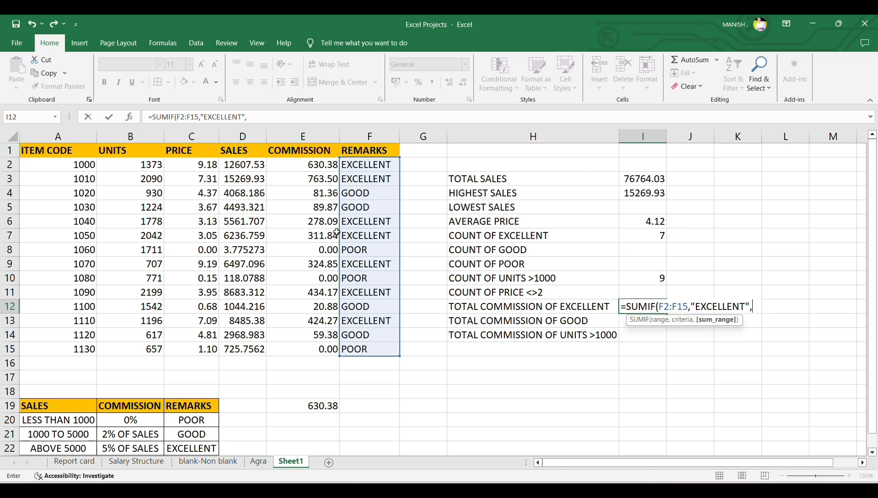
pyautogui.moveTo(309, 165); pyautogui.dragTo(320, 348)
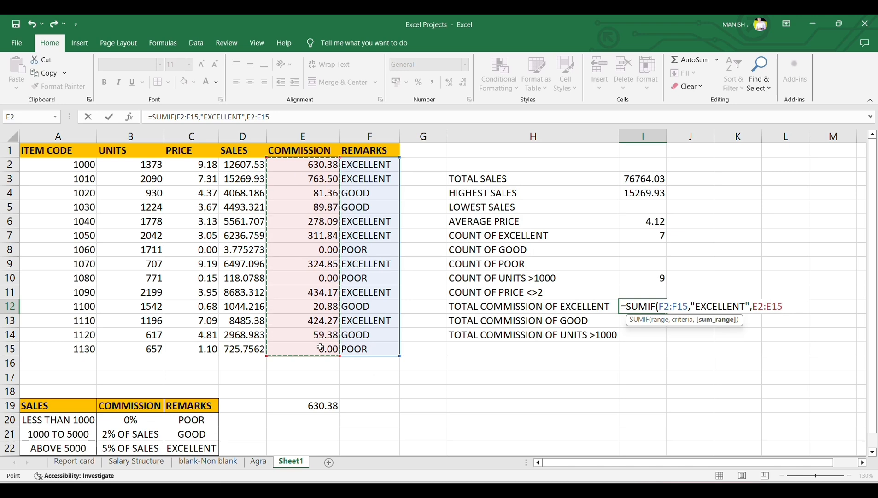
pyautogui.press('Return')
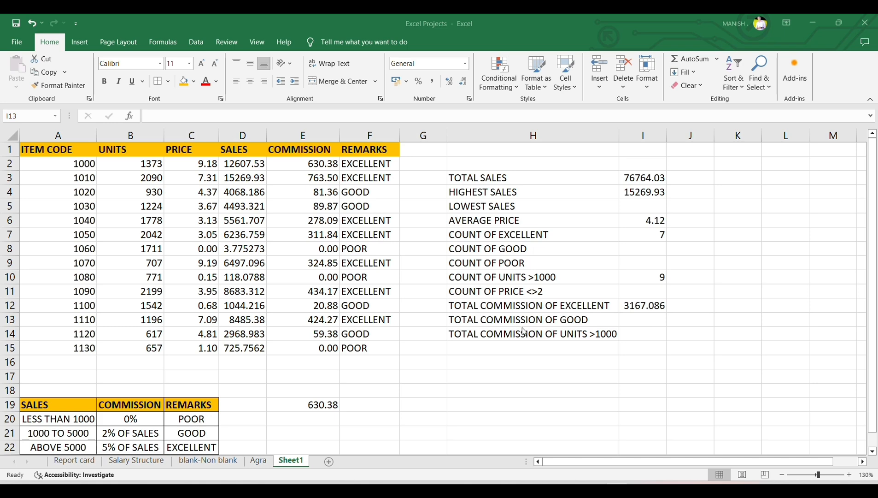
# Step: Calculate the total commission of items with units above 1000 in I14 with =SUMIF(B2:B15,">1000",E2:E15)
pyautogui.click(631, 319)
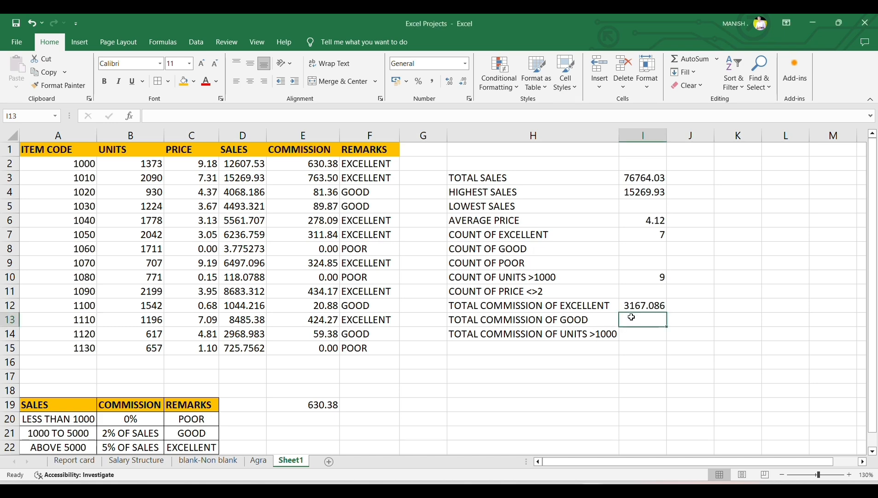
pyautogui.click(644, 339)
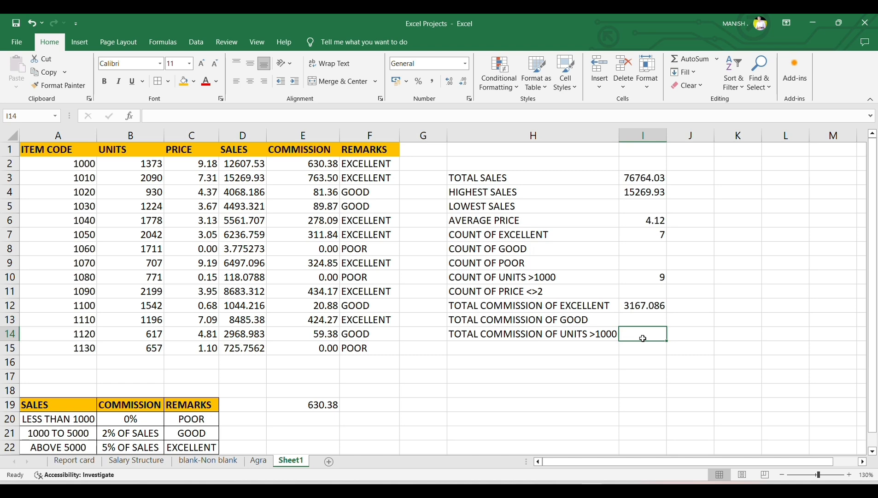
pyautogui.write('=SUMIF(')
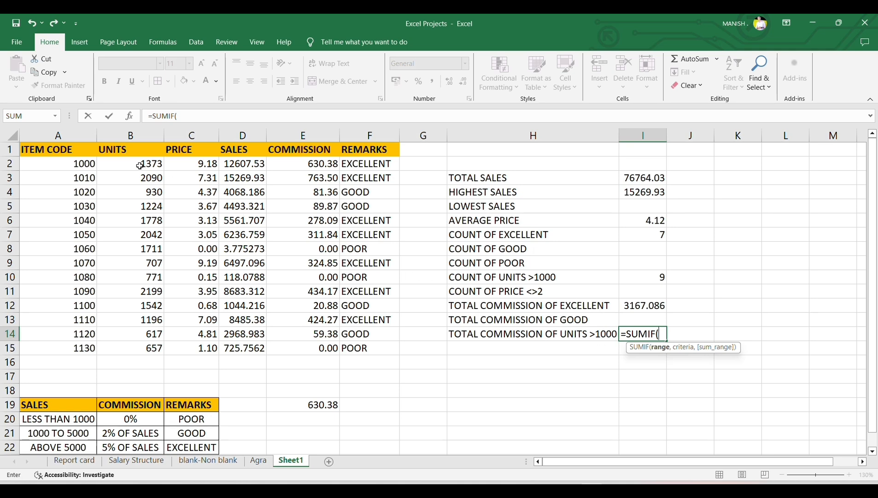
pyautogui.moveTo(140, 166); pyautogui.dragTo(156, 346)
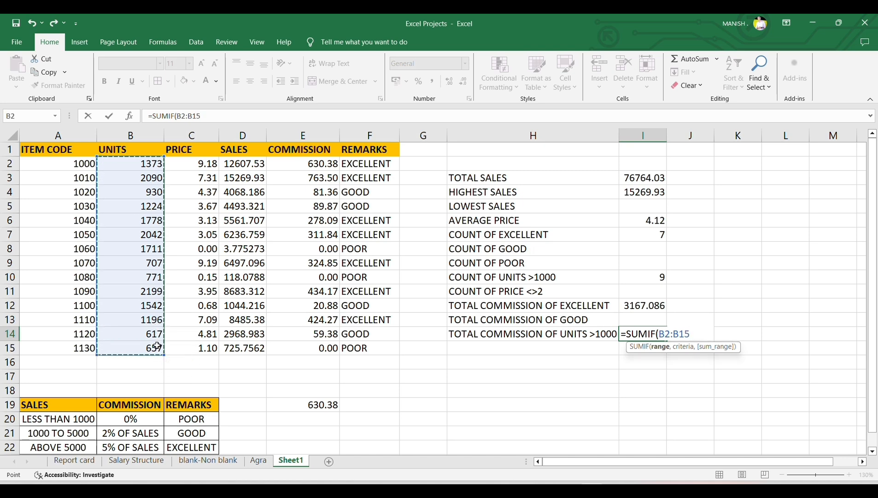
pyautogui.write(',')
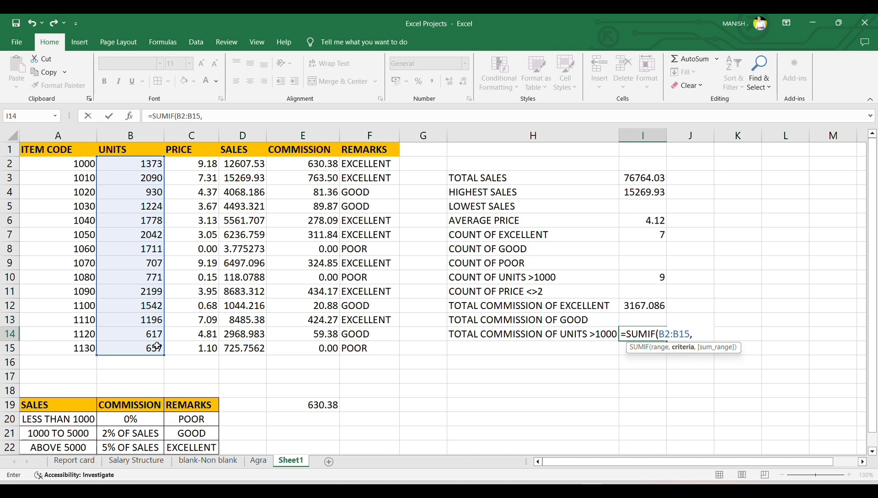
pyautogui.write('">1000"')
pyautogui.write(',')
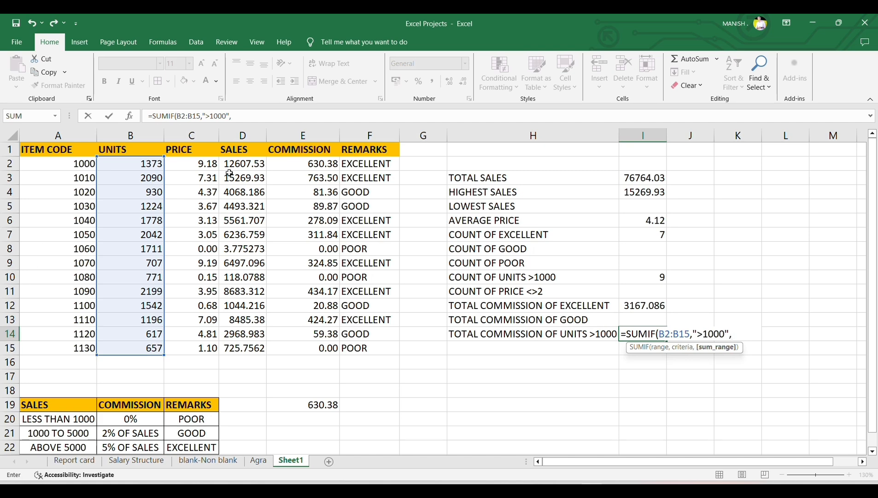
pyautogui.moveTo(314, 163); pyautogui.dragTo(299, 351)
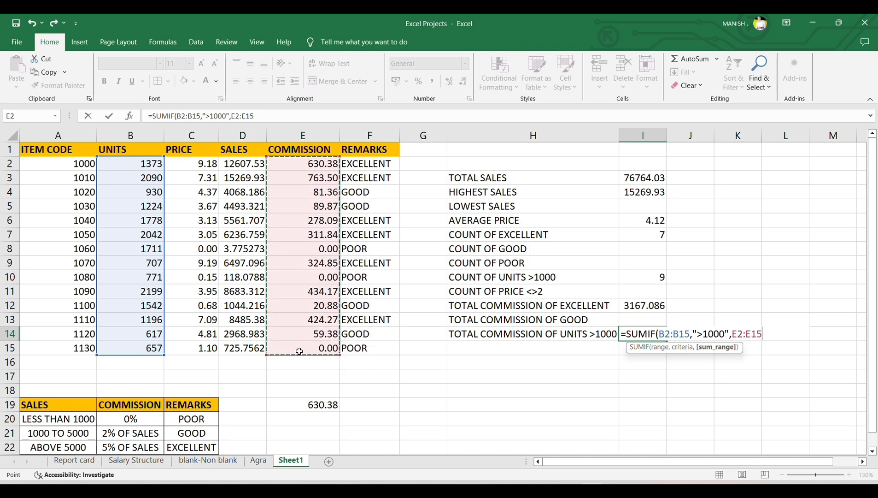
pyautogui.write(')')
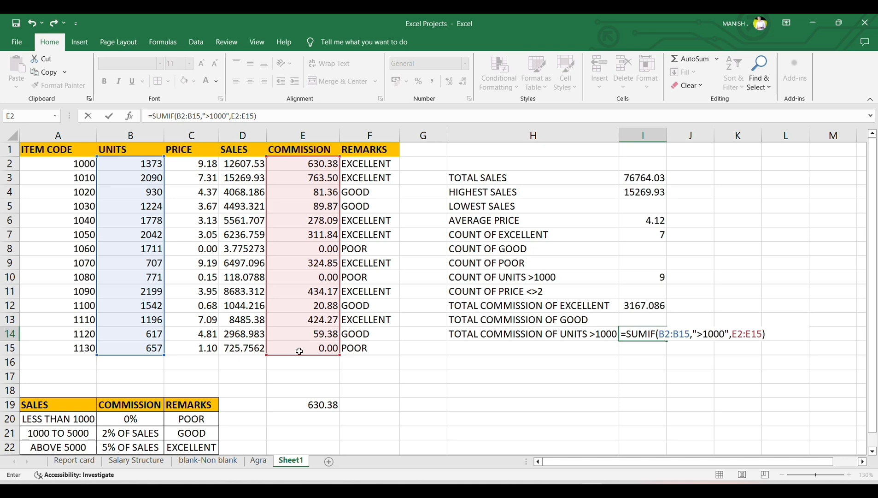
pyautogui.press('Return')
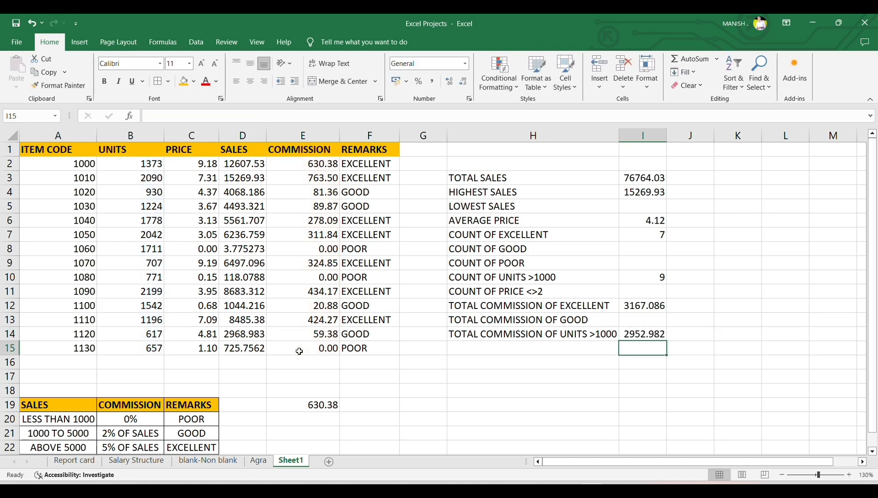